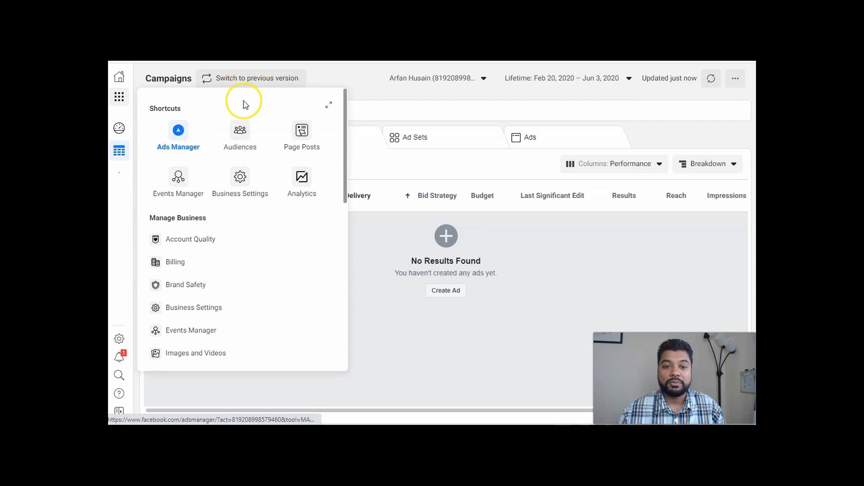
scroll(231, 239, down, 1)
scroll(231, 242, down, 1)
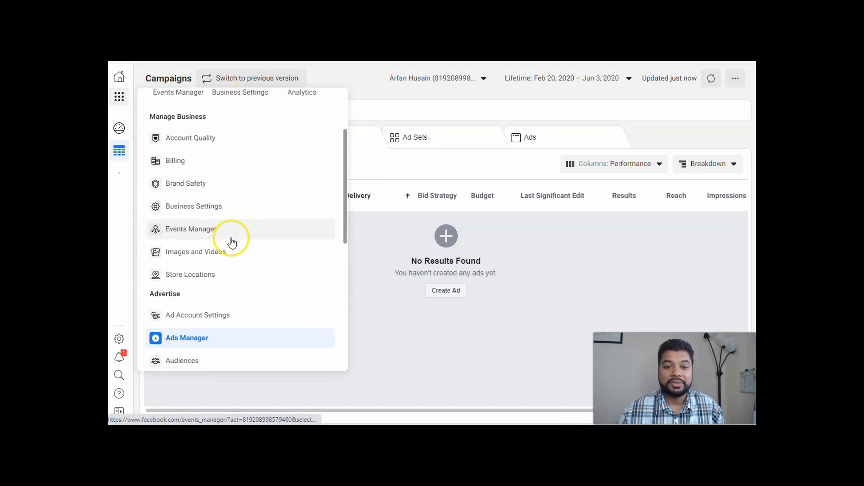
scroll(265, 189, down, 3)
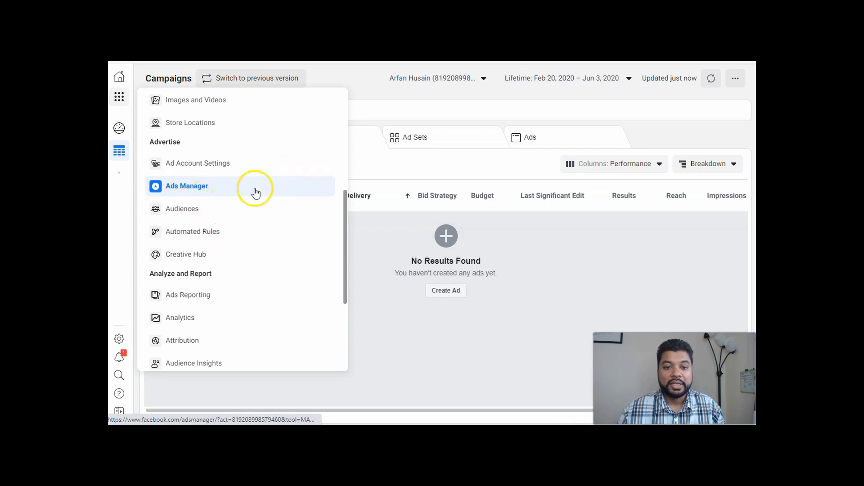
scroll(254, 193, down, 2)
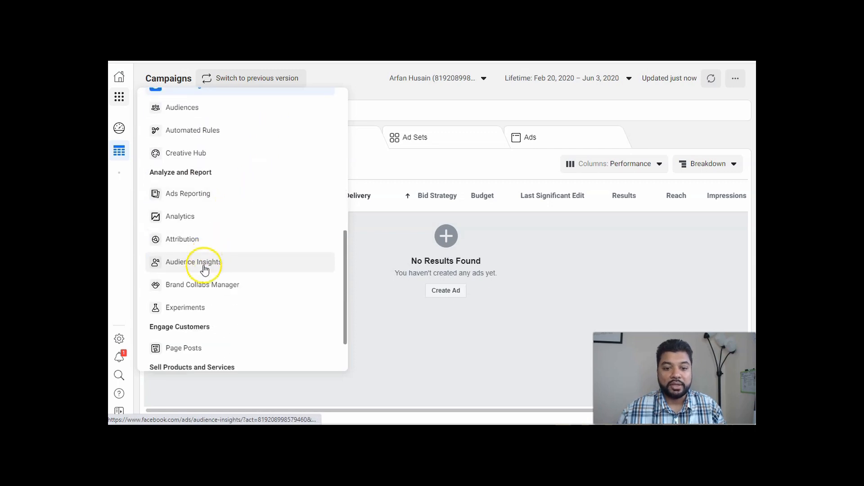
scroll(202, 180, up, 4)
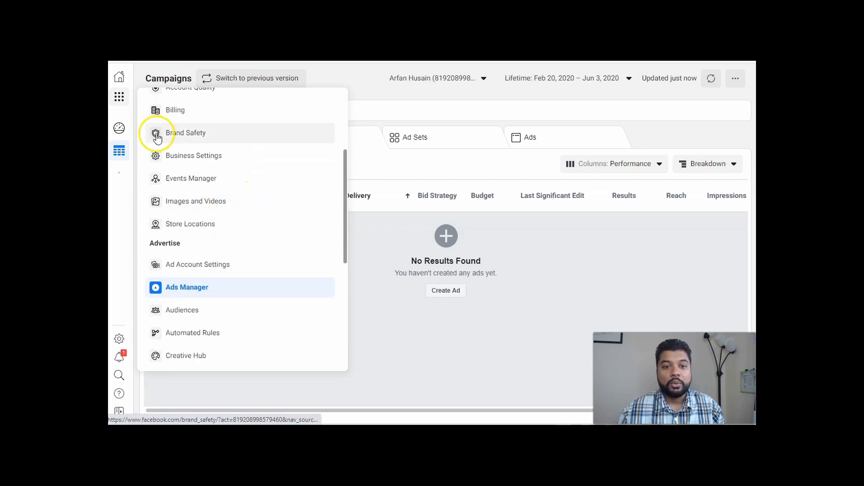
click(118, 96)
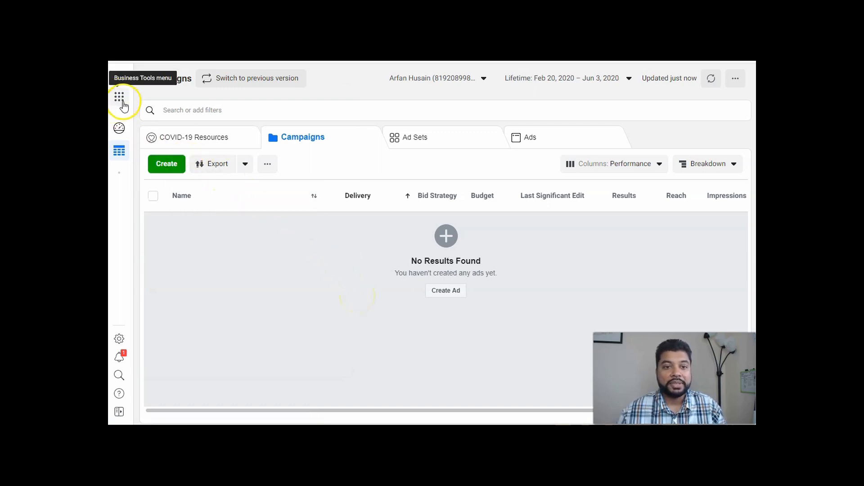
Switch Ads Manager to its previous version and open the Audience Insights tool.
click(234, 81)
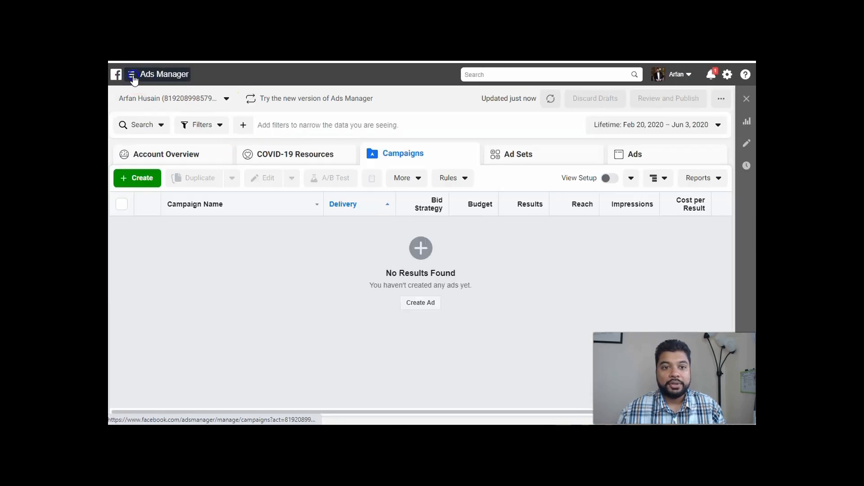
click(132, 76)
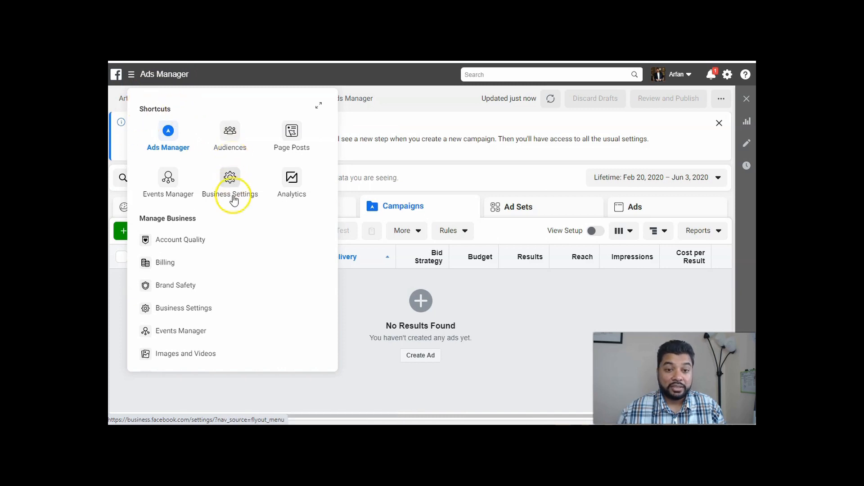
scroll(233, 198, down, 1)
scroll(234, 199, down, 1)
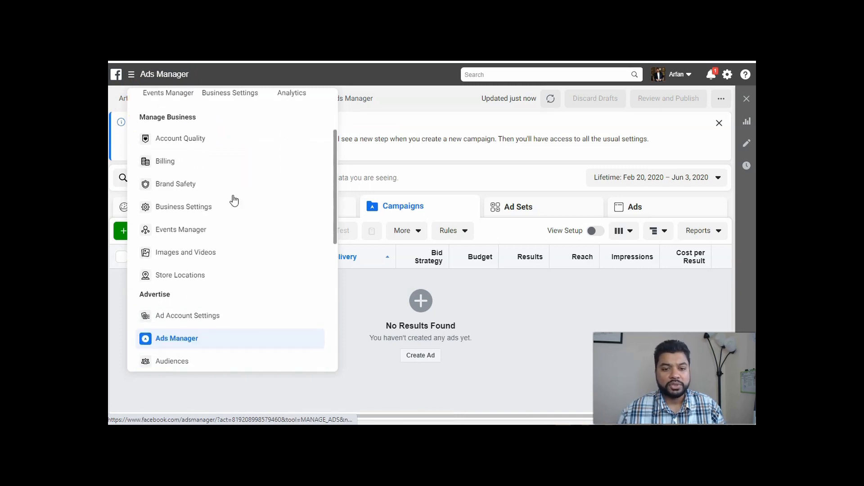
scroll(234, 200, down, 3)
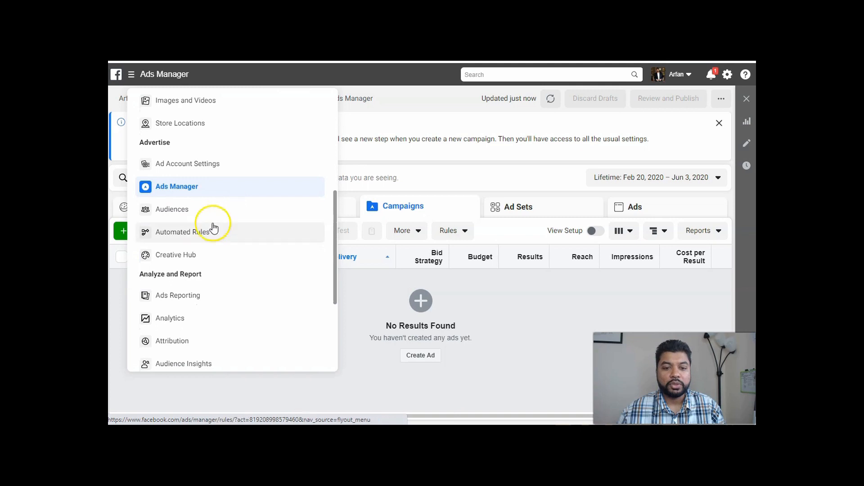
scroll(180, 277, down, 1)
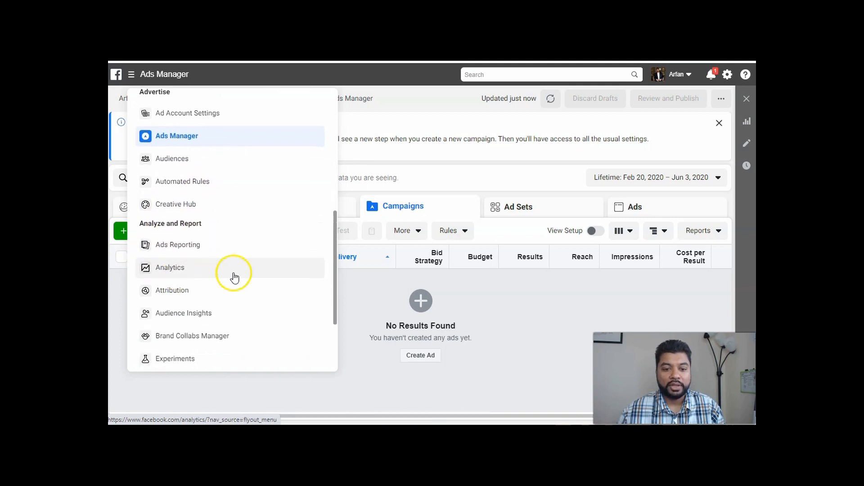
click(170, 314)
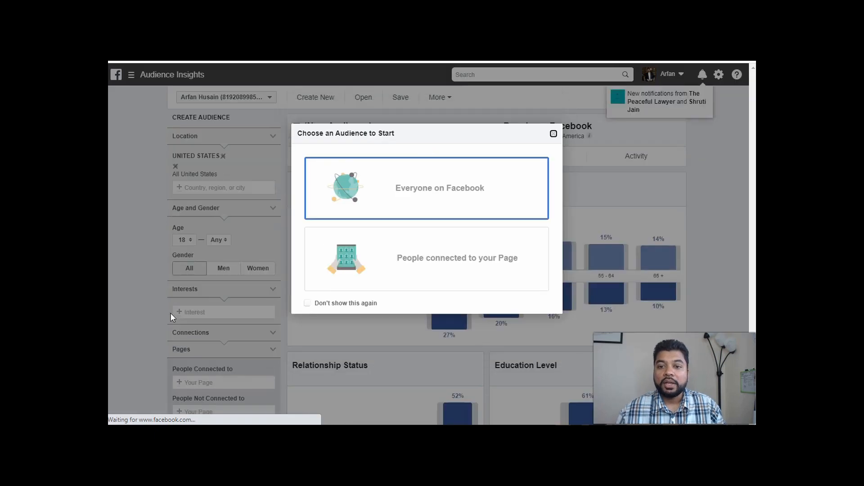
Start a new audience from Everyone on Facebook and dismiss the location tip.
click(385, 197)
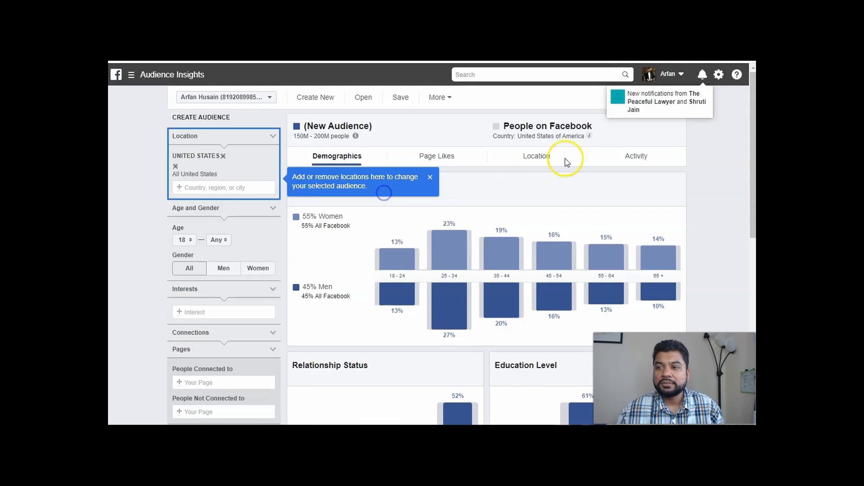
click(430, 177)
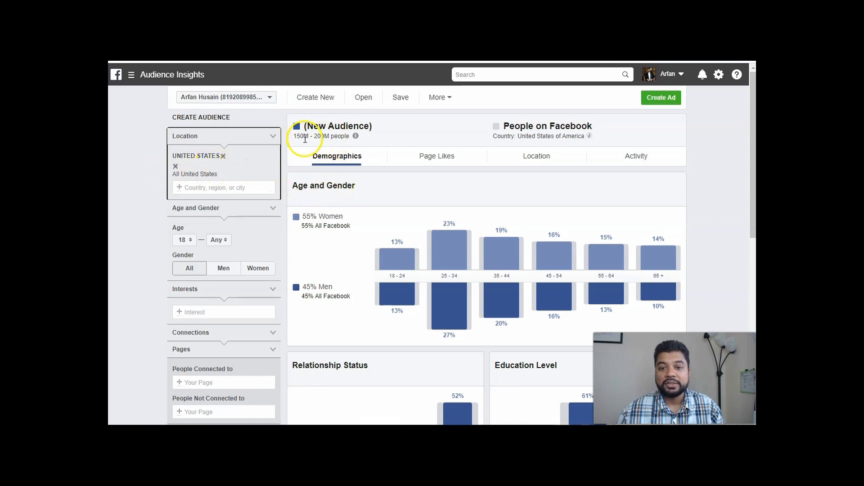
Examine the United States audience's size, age and gender, relationship status, education level and job title charts.
mouse_move(356, 139)
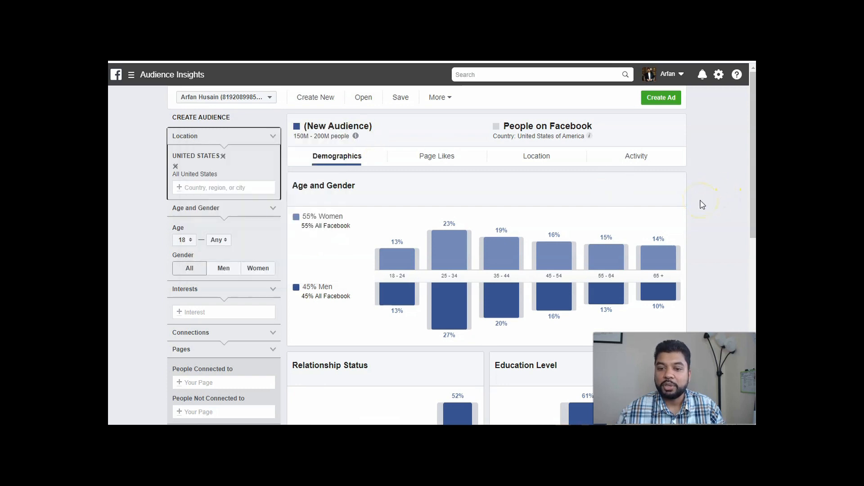
scroll(147, 230, down, 2)
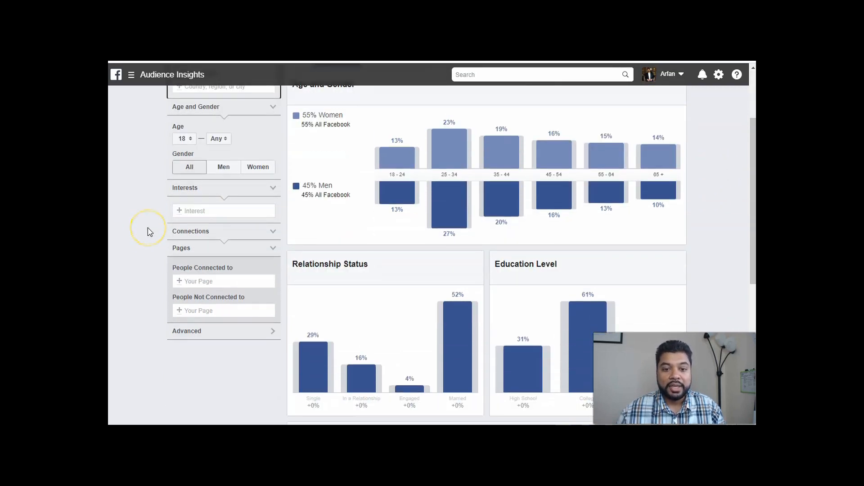
scroll(344, 282, up, 2)
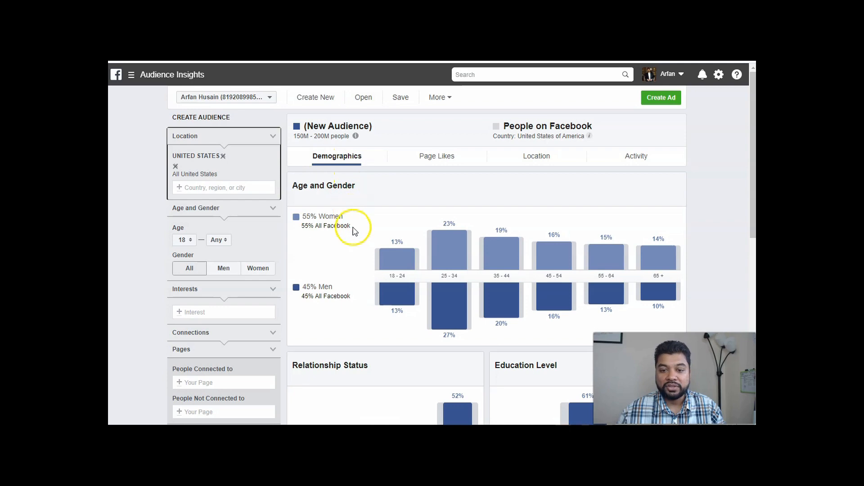
scroll(340, 269, down, 2)
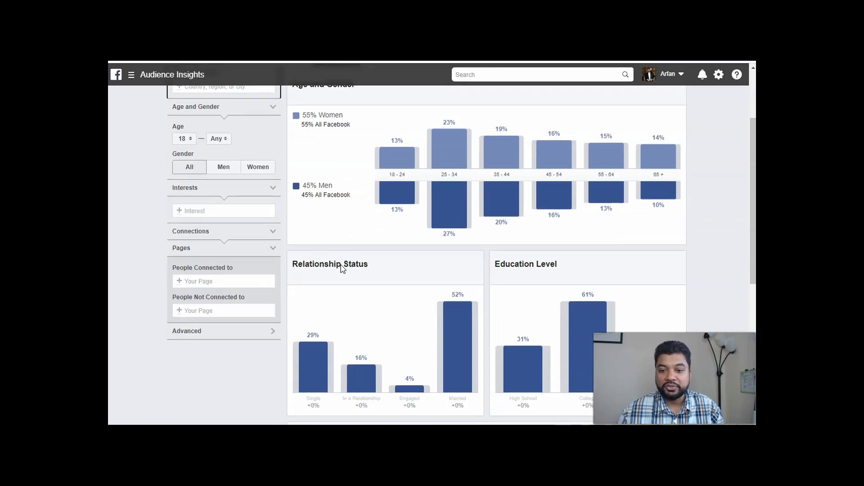
scroll(517, 265, down, 2)
scroll(315, 303, down, 3)
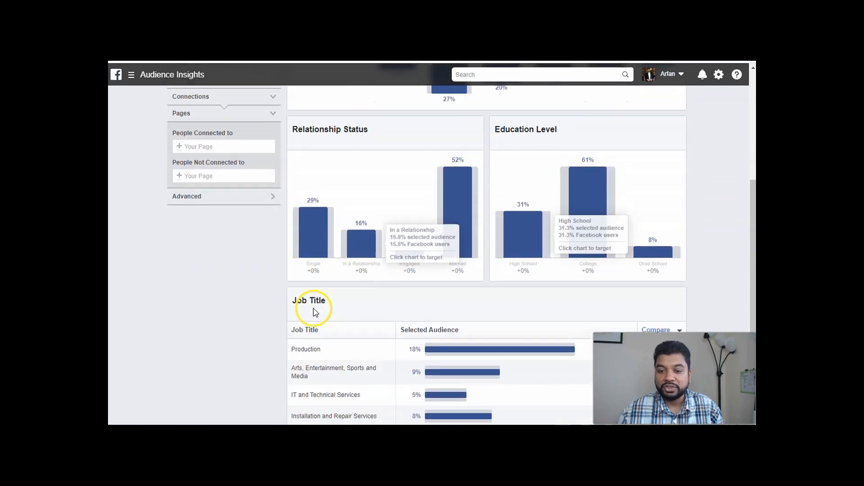
scroll(237, 328, up, 7)
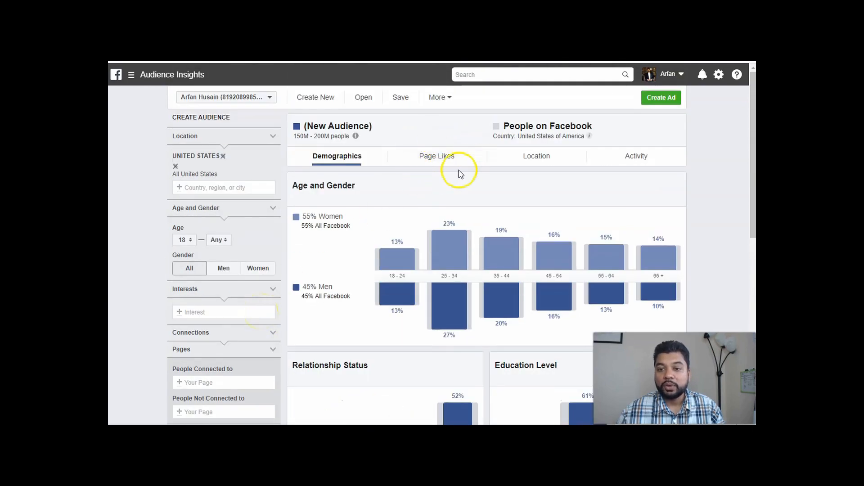
Search the interests for "stay at home" and add Stay-at-home parent from the Employers category to the audience.
click(208, 311)
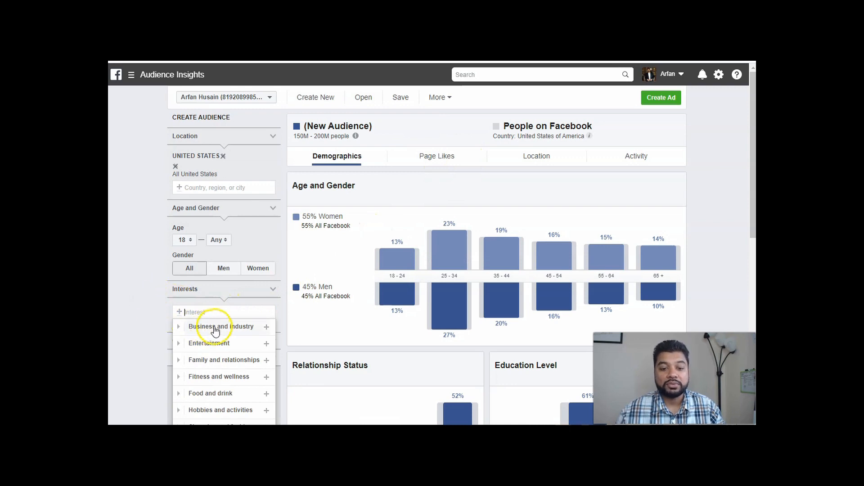
click(143, 288)
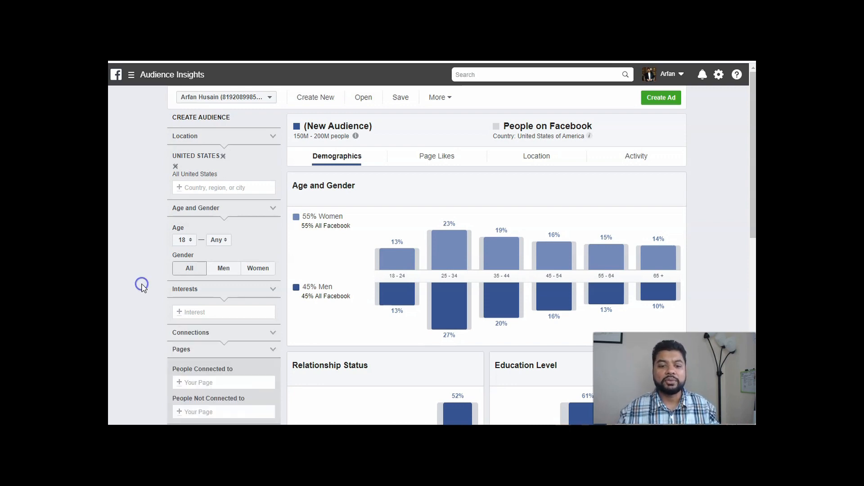
scroll(139, 285, down, 2)
click(198, 264)
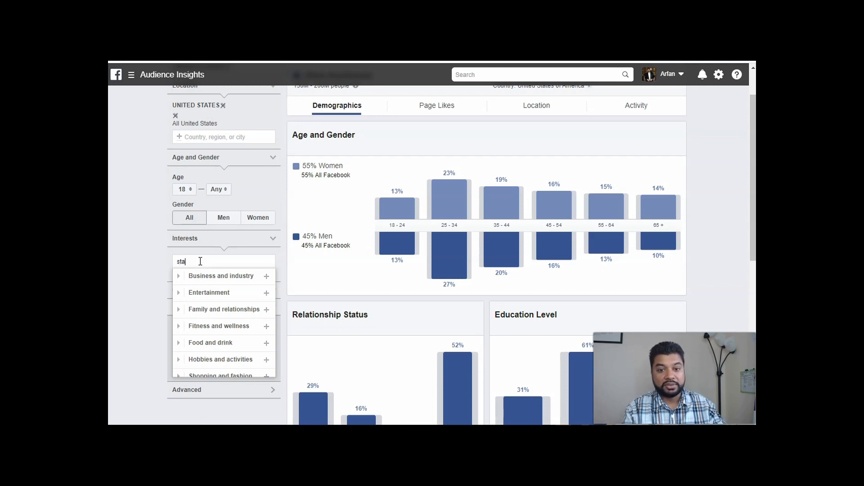
text(e)
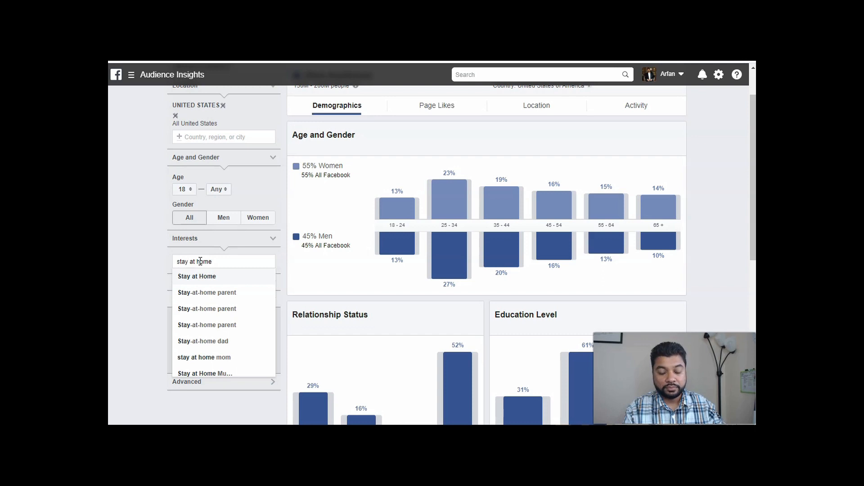
click(216, 292)
click(141, 259)
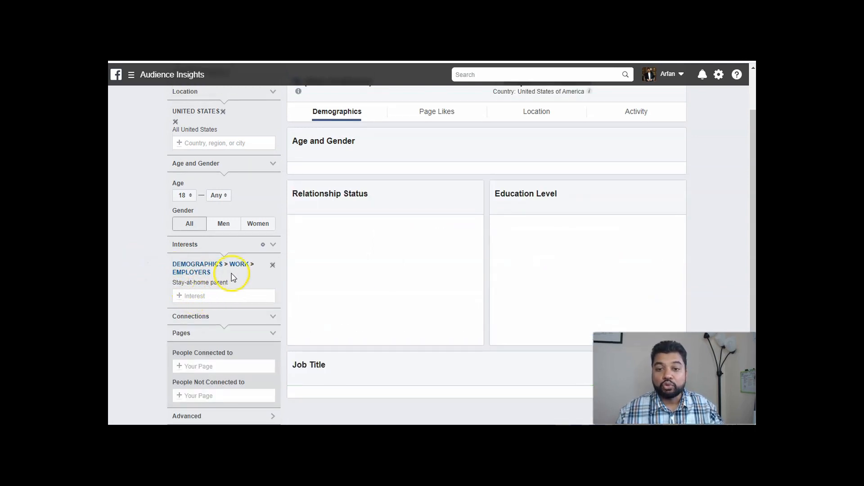
Check the Stay-at-home parent audience's size estimate, demographics and page likes for available data.
scroll(354, 266, up, 1)
mouse_move(301, 137)
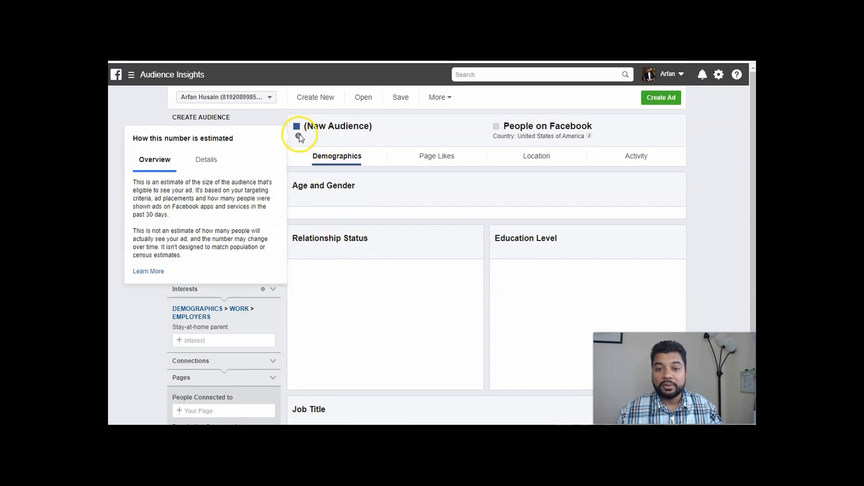
scroll(416, 212, down, 1)
scroll(397, 251, up, 1)
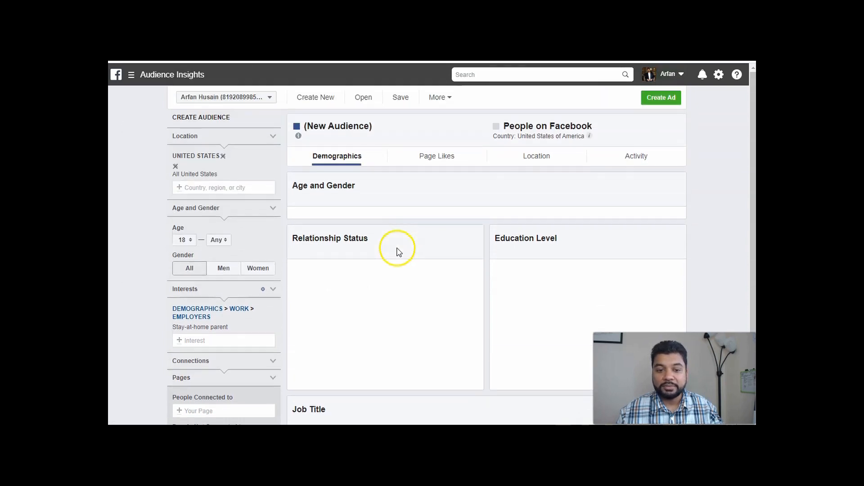
click(444, 158)
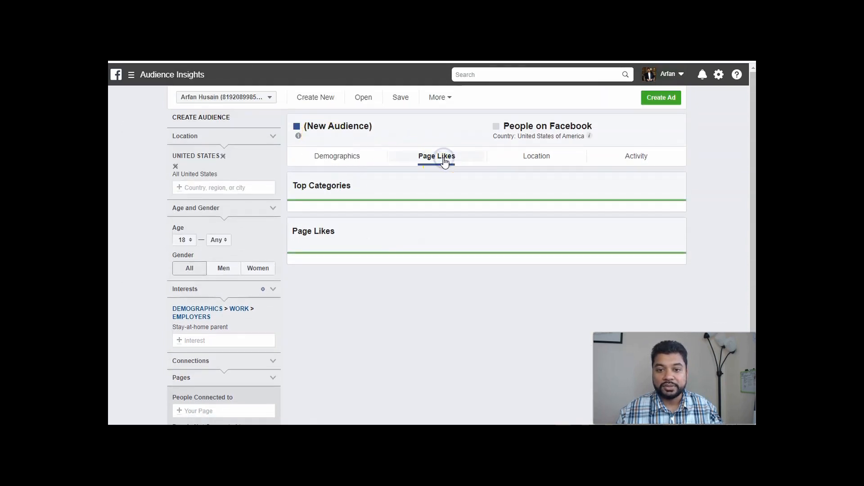
click(323, 158)
scroll(261, 243, down, 1)
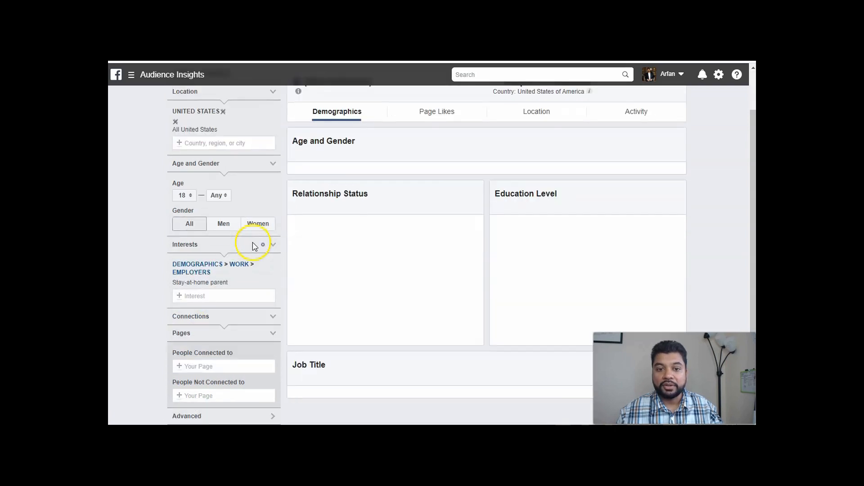
Replace the Stay-at-home parent interest with the additional interest "stay at home mom".
click(270, 283)
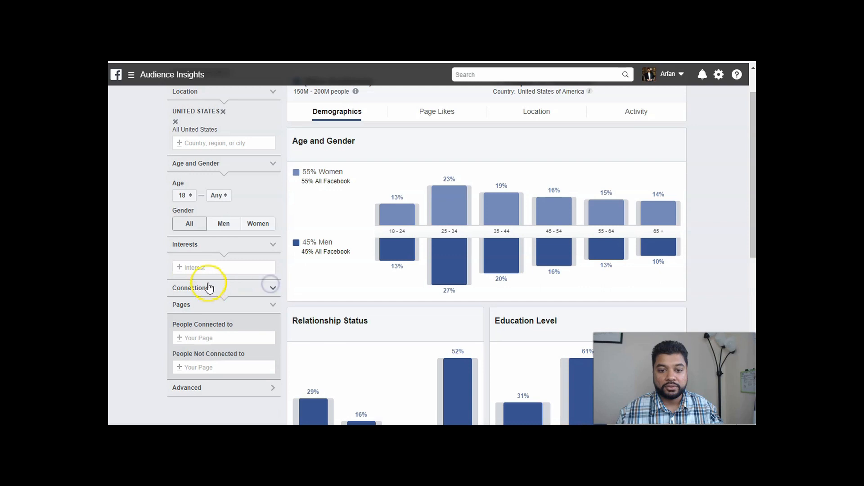
click(206, 267)
text(stay at ho)
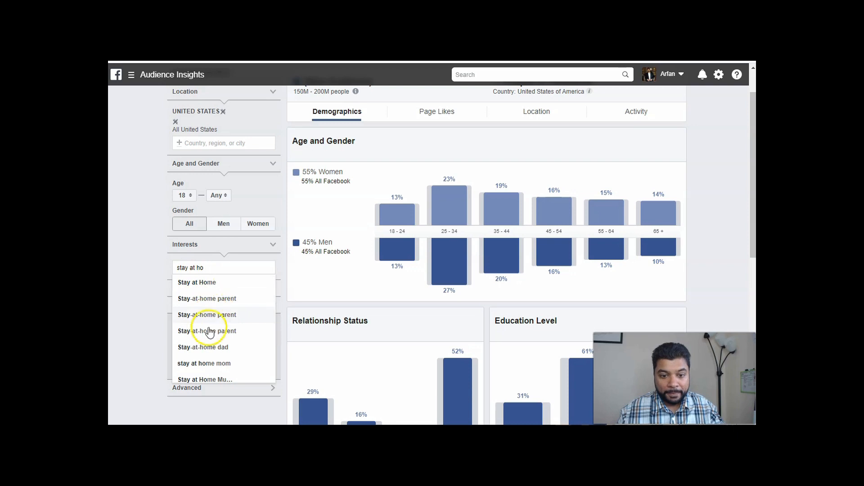
click(216, 363)
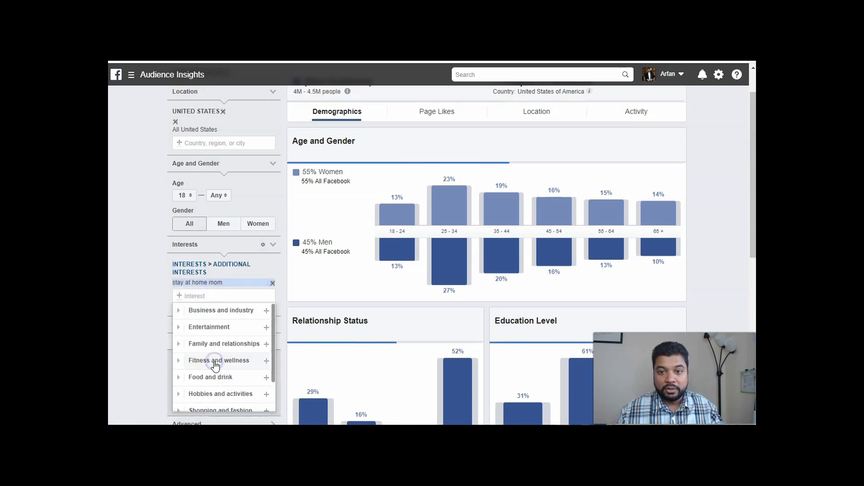
click(146, 261)
Review the stay at home mom audience's demographics and restrict its gender to Women.
scroll(251, 280, up, 1)
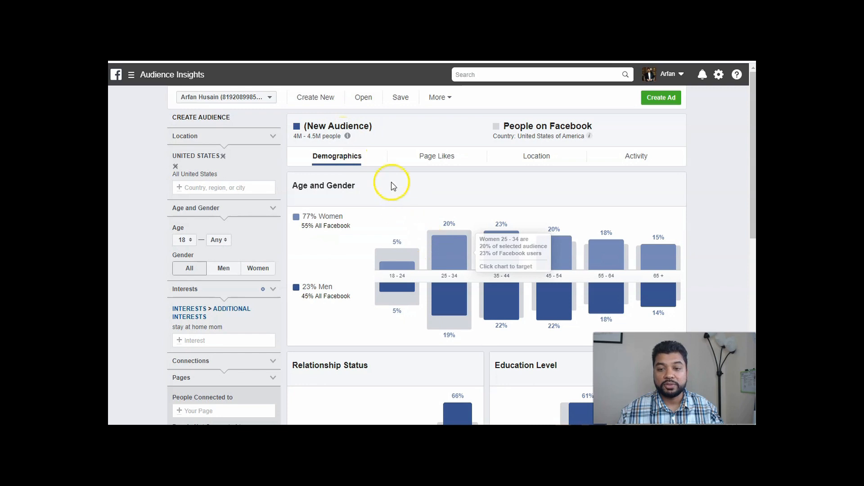
scroll(634, 188, down, 2)
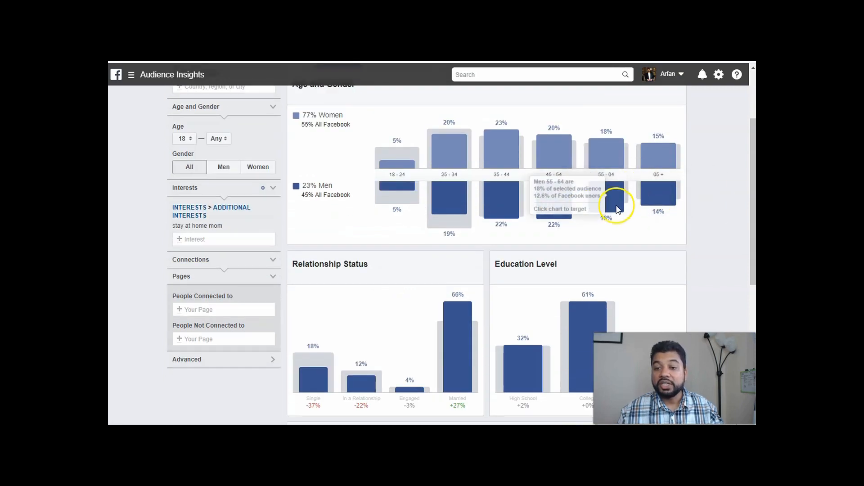
scroll(718, 189, up, 2)
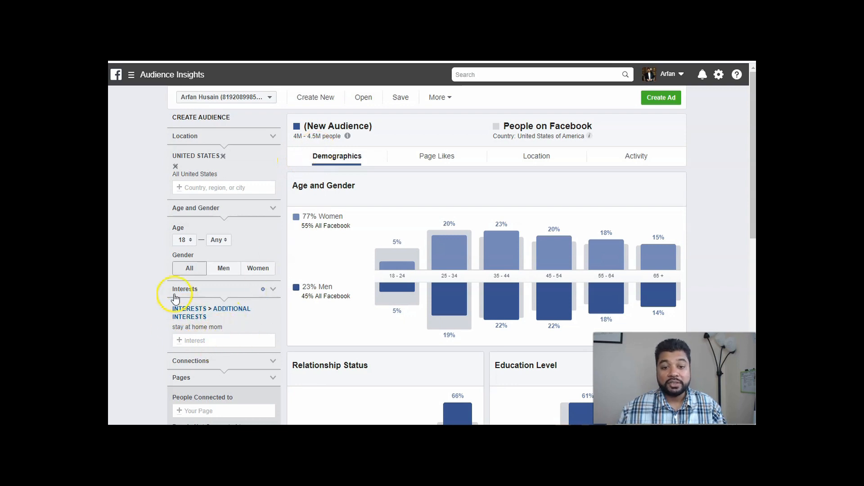
click(256, 270)
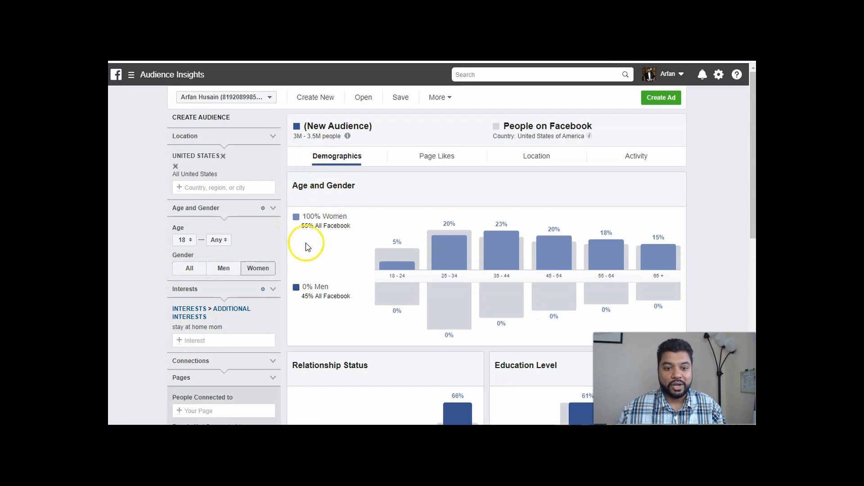
Restrict the stay at home mom audience to ages 25 to 40 and check the updated audience size estimate.
click(192, 242)
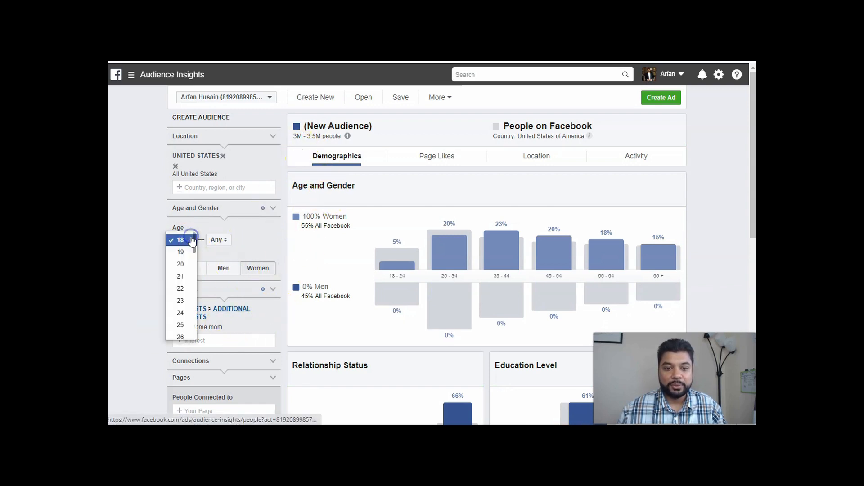
scroll(141, 282, down, 1)
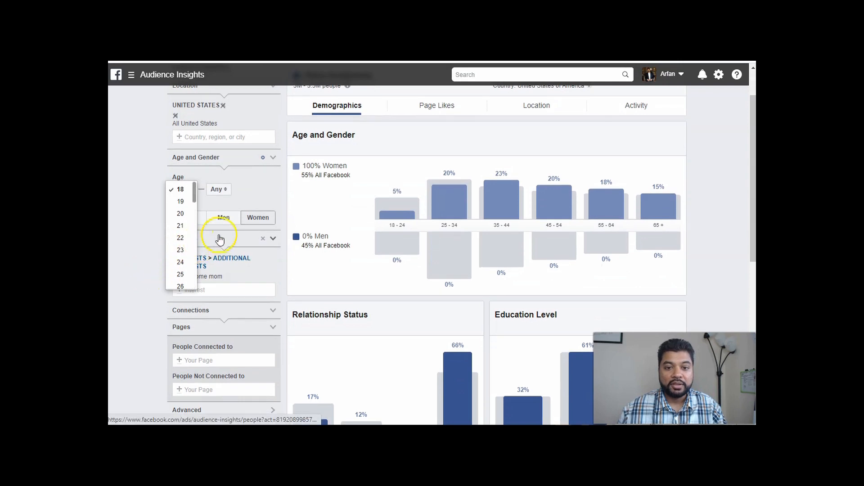
scroll(180, 243, down, 1)
click(181, 224)
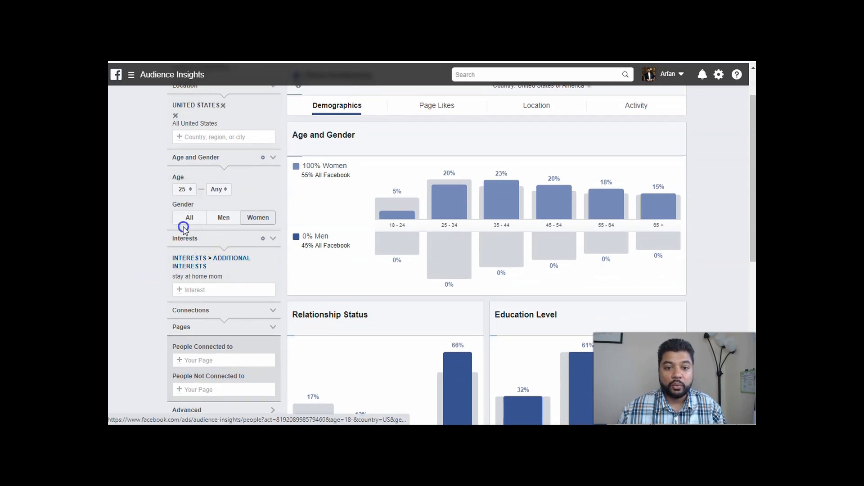
click(218, 189)
scroll(218, 246, down, 5)
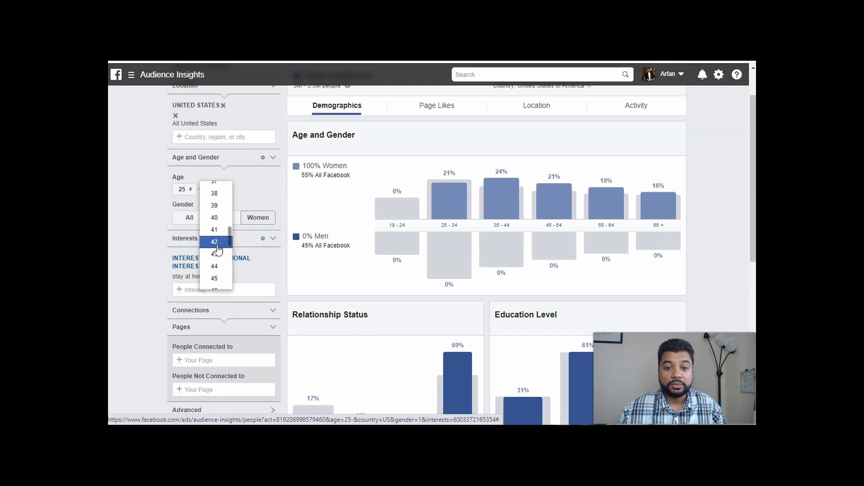
click(214, 215)
scroll(145, 205, up, 2)
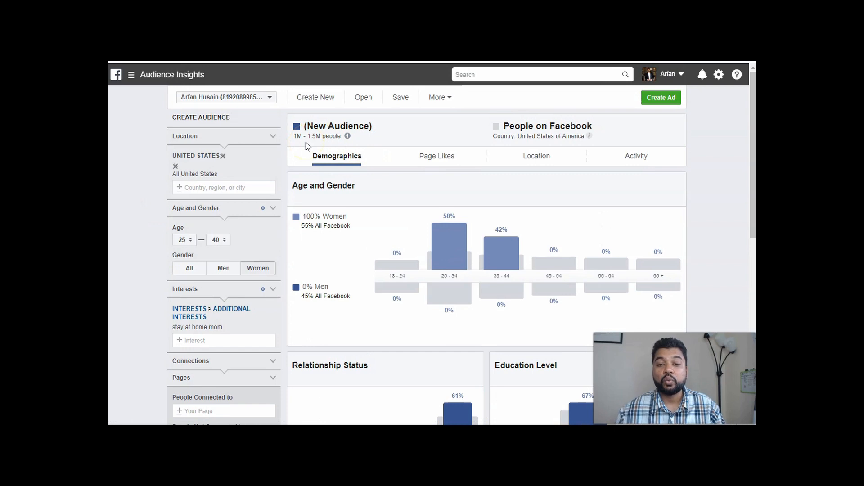
mouse_move(345, 137)
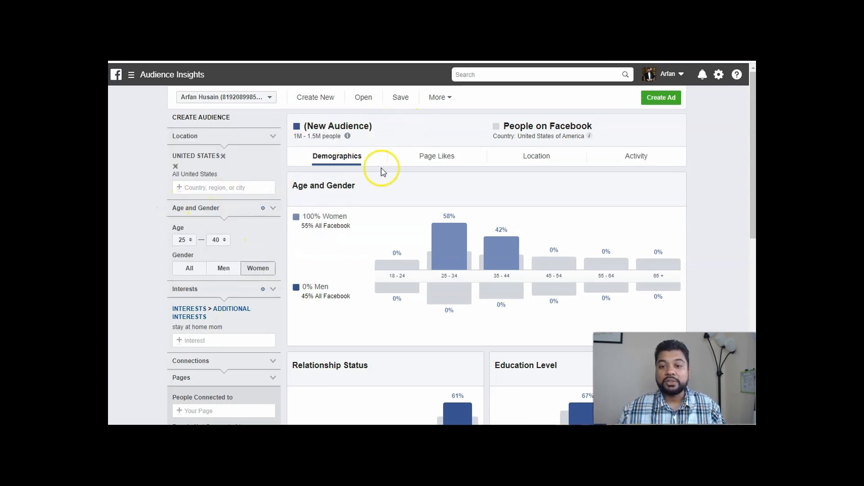
Examine the audience's page likes, including the top categories and the liked pages' relevance and affinity.
click(435, 158)
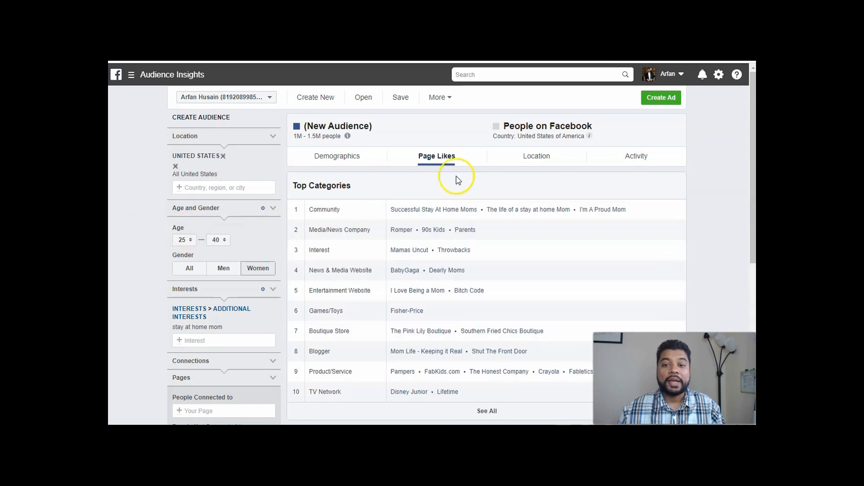
scroll(693, 201, down, 1)
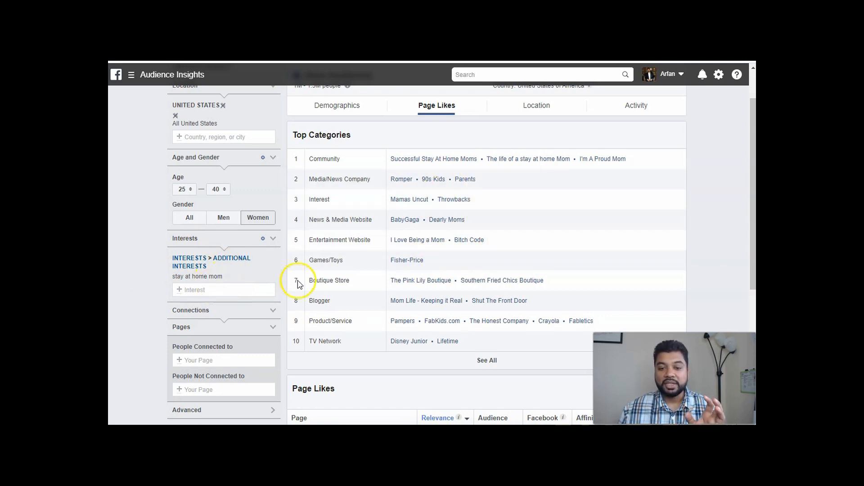
scroll(459, 245, down, 2)
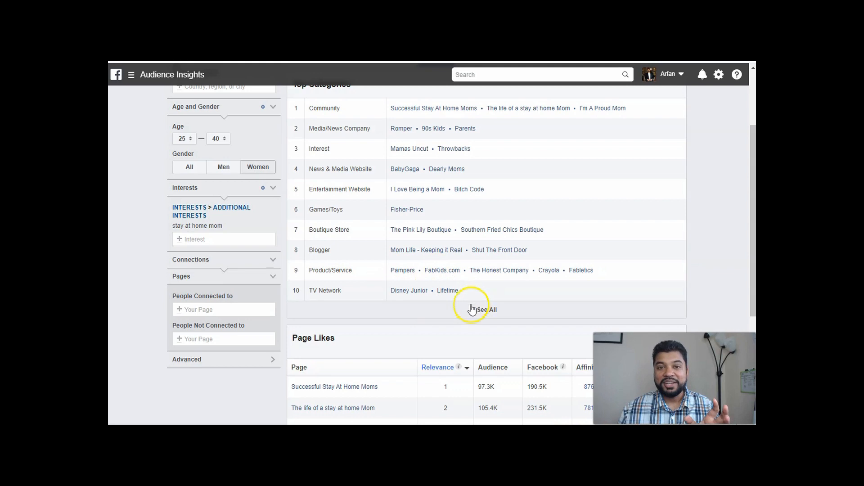
scroll(432, 309, down, 2)
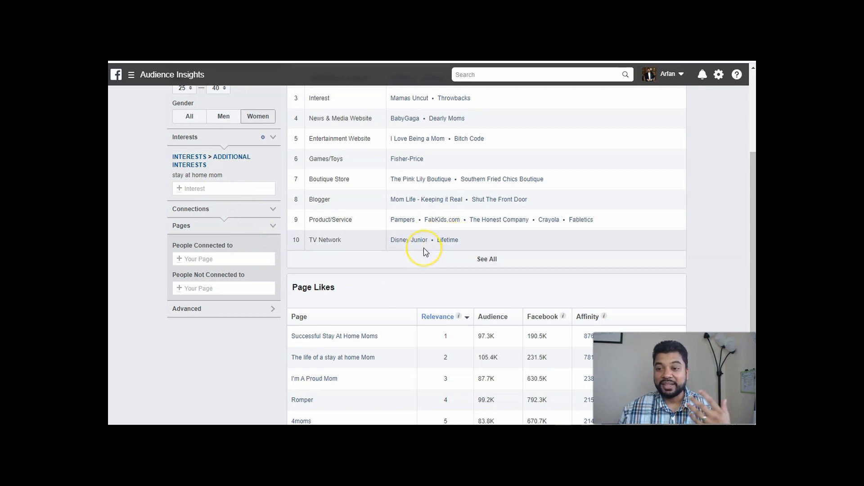
scroll(425, 251, down, 2)
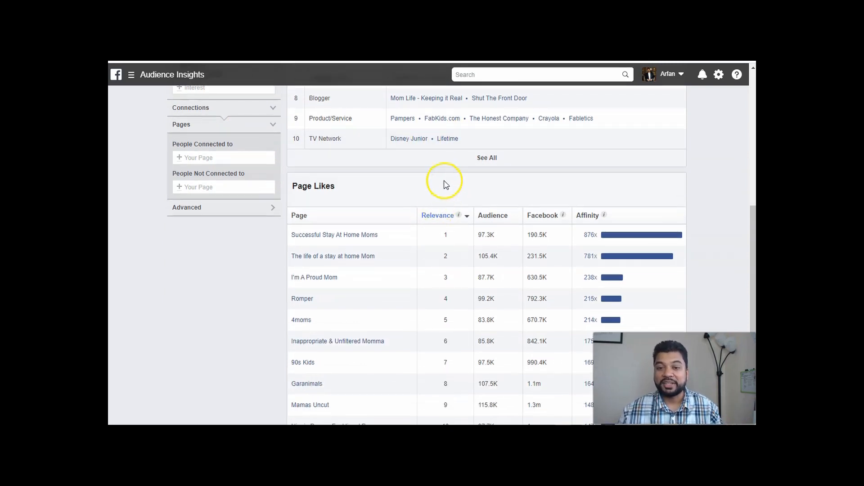
scroll(400, 177, down, 1)
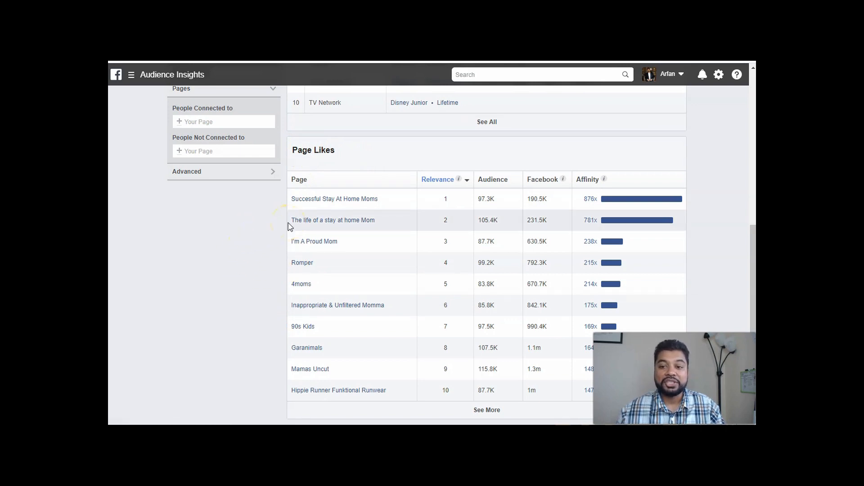
scroll(288, 225, up, 2)
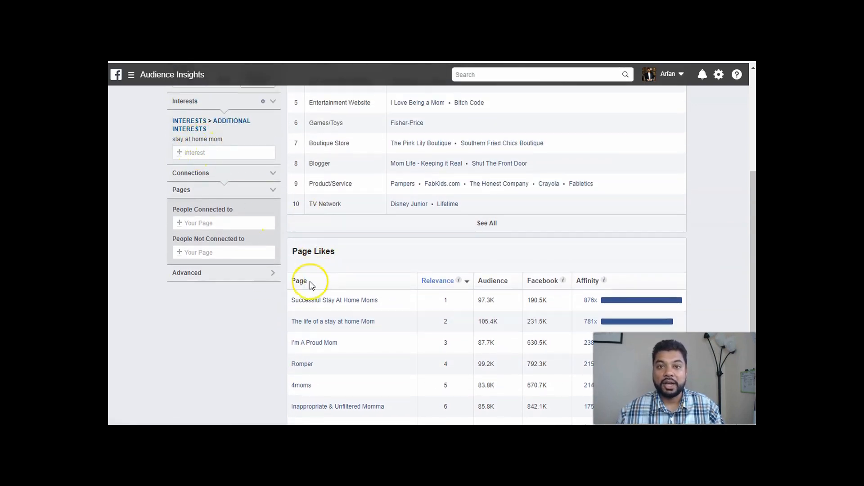
scroll(279, 295, down, 1)
scroll(279, 294, down, 2)
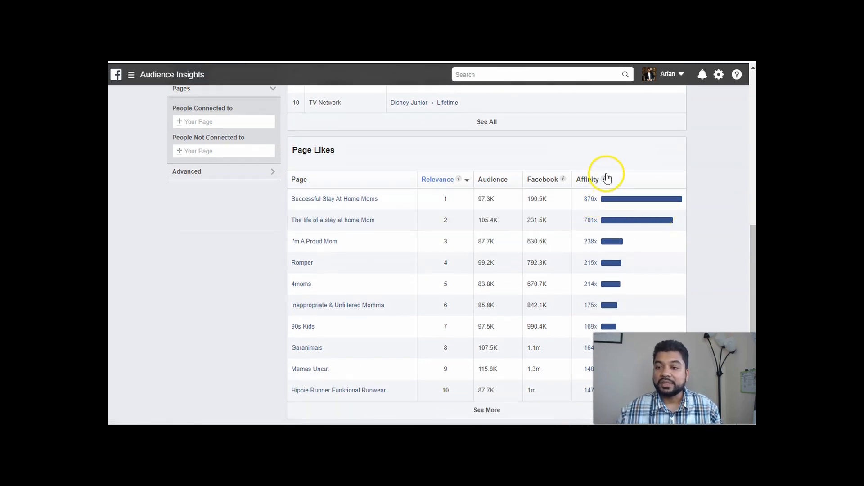
mouse_move(604, 180)
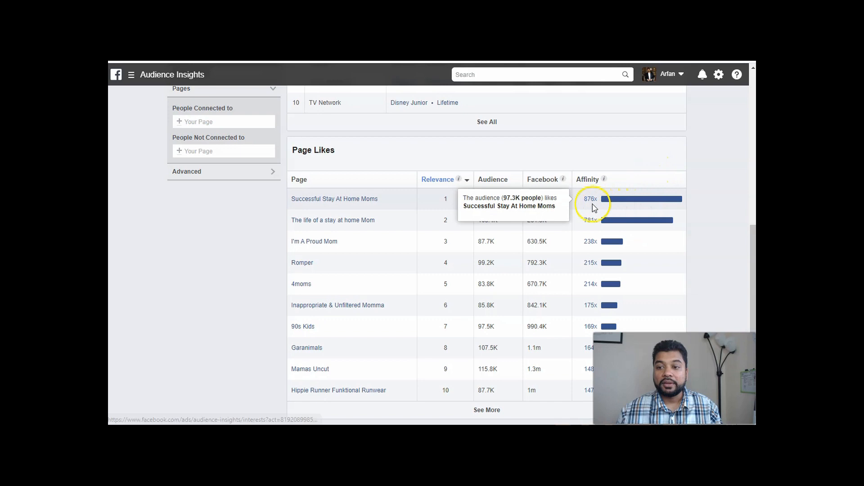
mouse_move(593, 209)
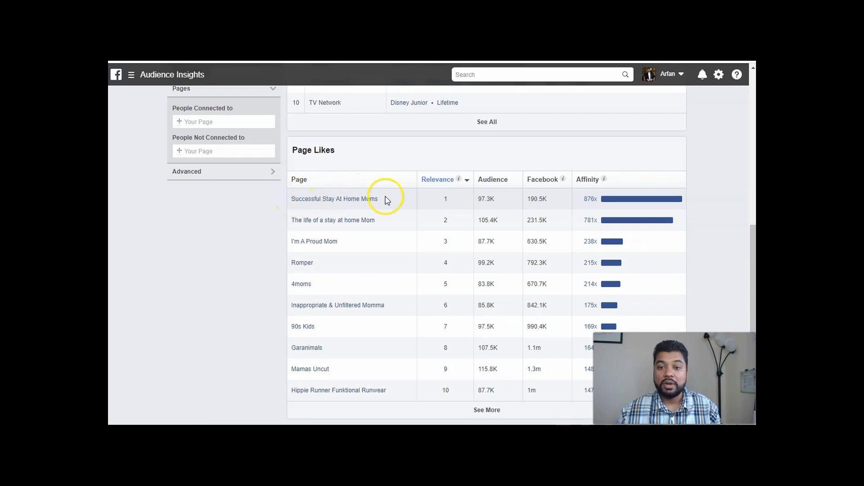
Search the interests for "successful stay at hom" and add Successful Stay At Home Moms from the Employers category.
scroll(272, 222, up, 6)
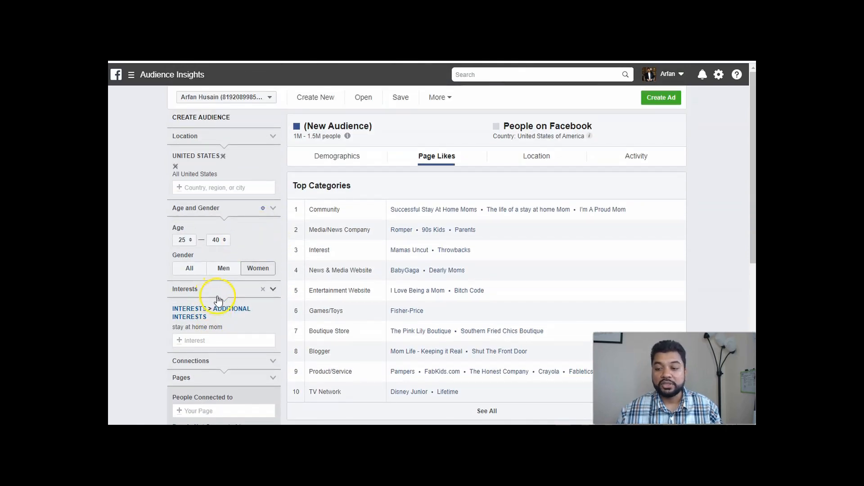
scroll(218, 299, down, 3)
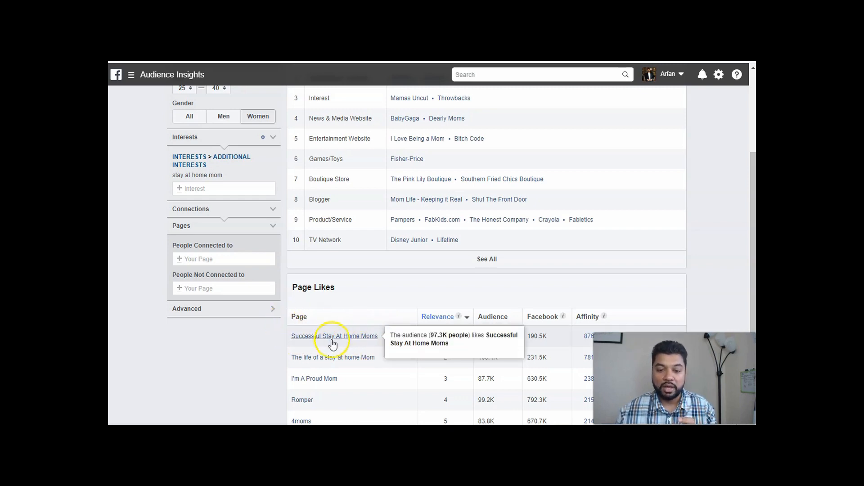
click(213, 189)
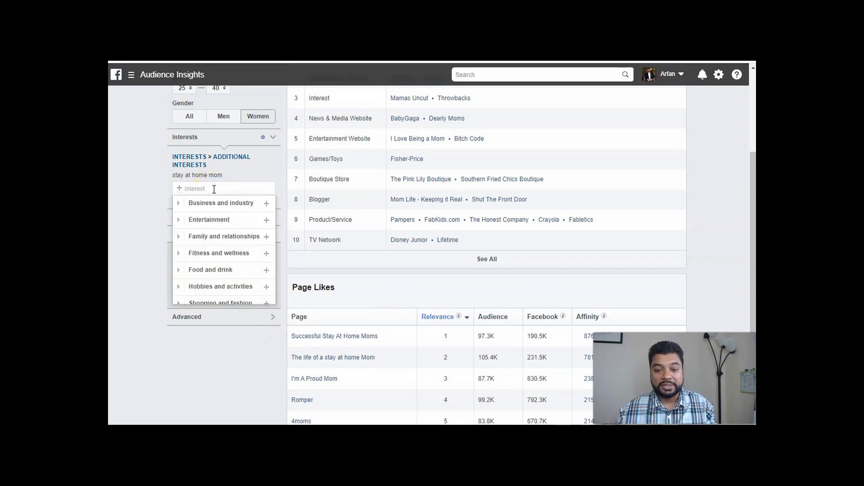
text(sd)
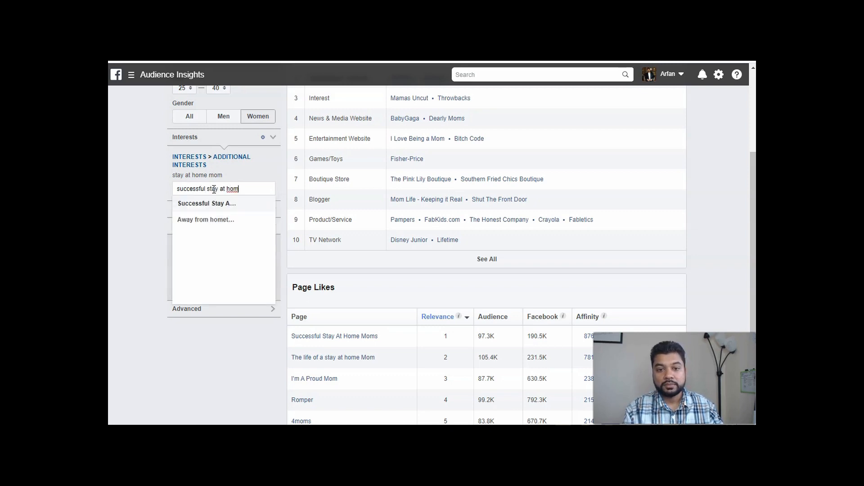
click(184, 203)
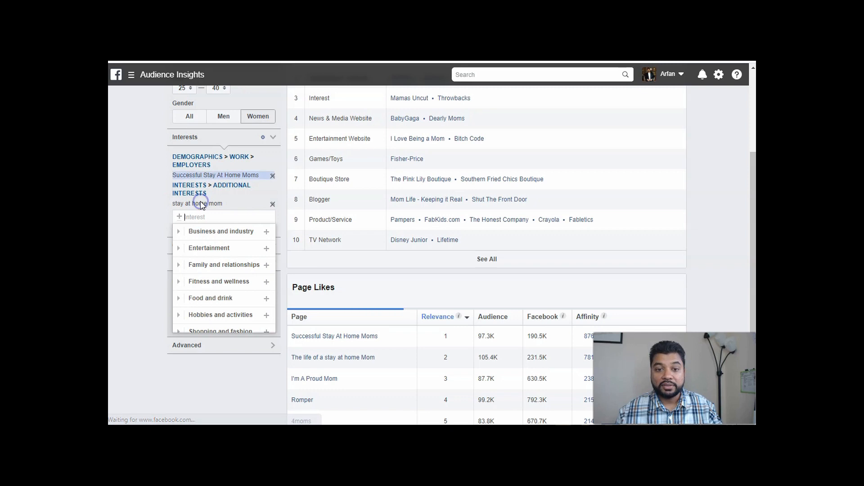
click(135, 187)
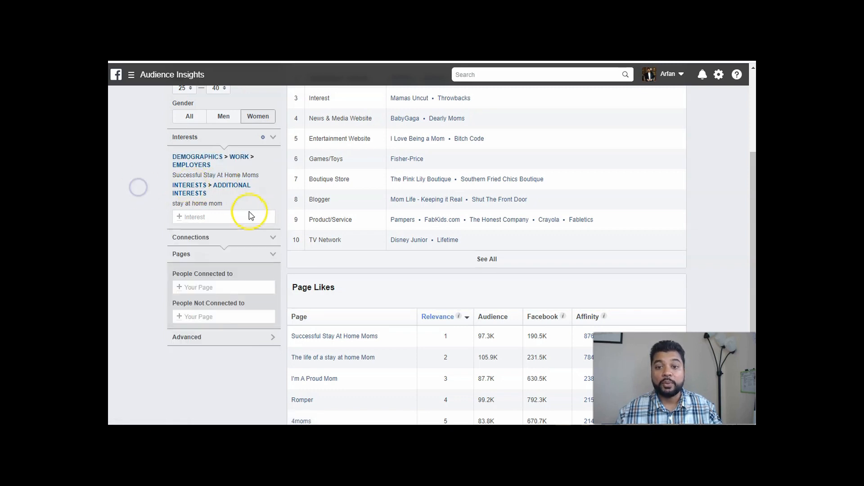
scroll(137, 247, up, 2)
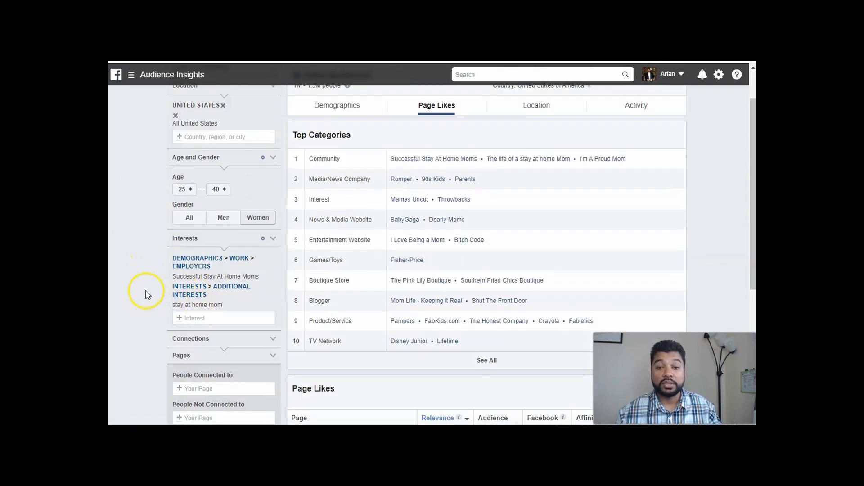
scroll(155, 299, up, 1)
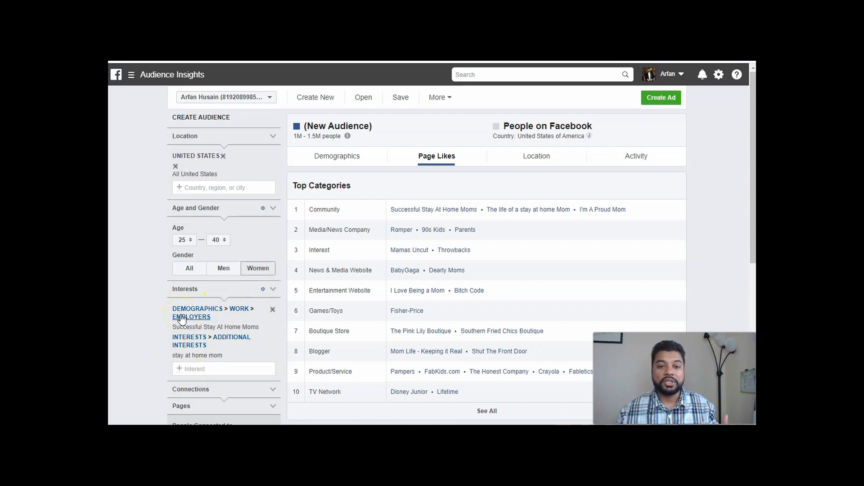
Try to find the liked page The life of a stay at home Mom among the interests, and clear the search text.
scroll(270, 224, down, 2)
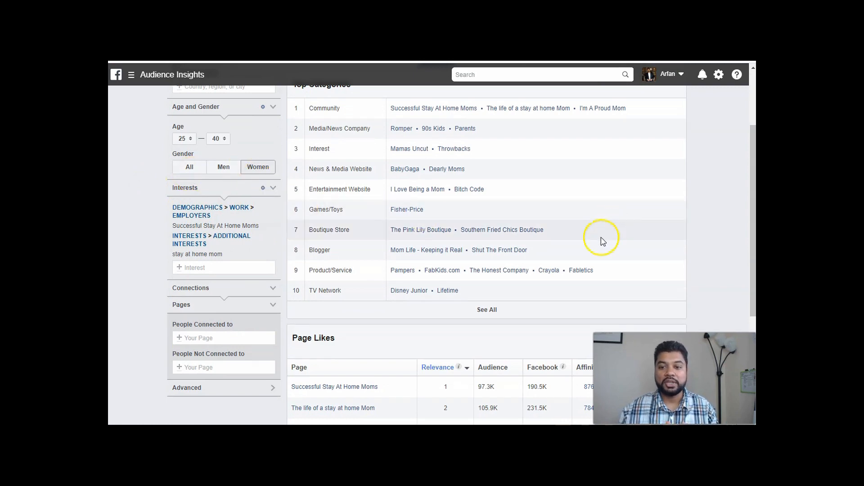
scroll(560, 248, down, 2)
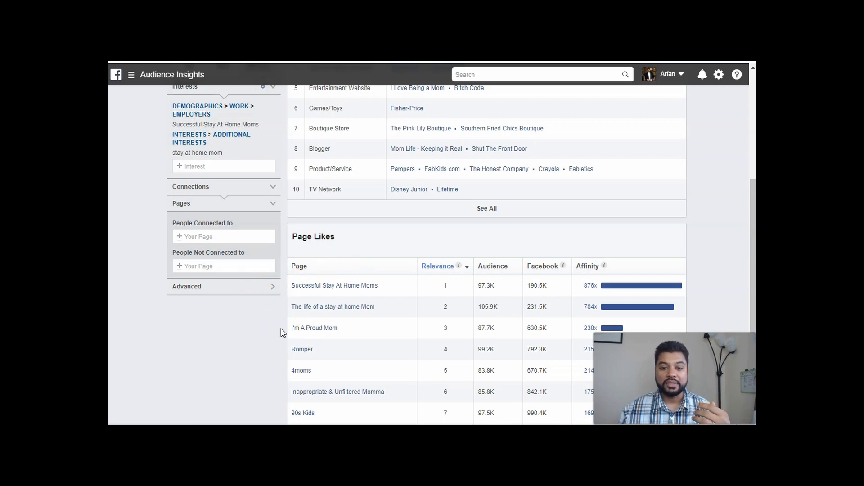
scroll(282, 332, down, 2)
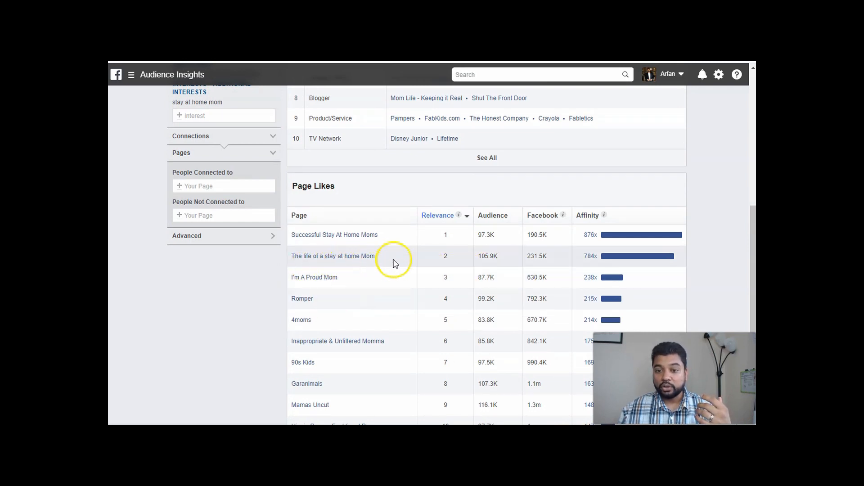
scroll(353, 270, up, 4)
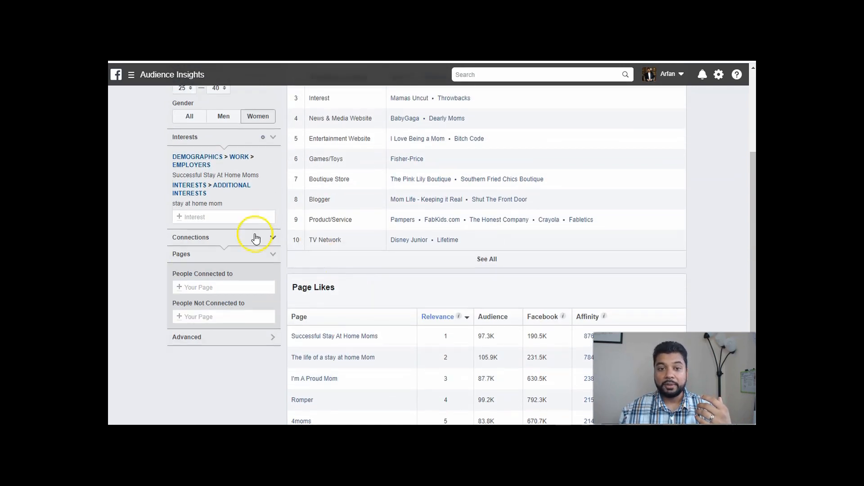
click(224, 219)
text(the life )
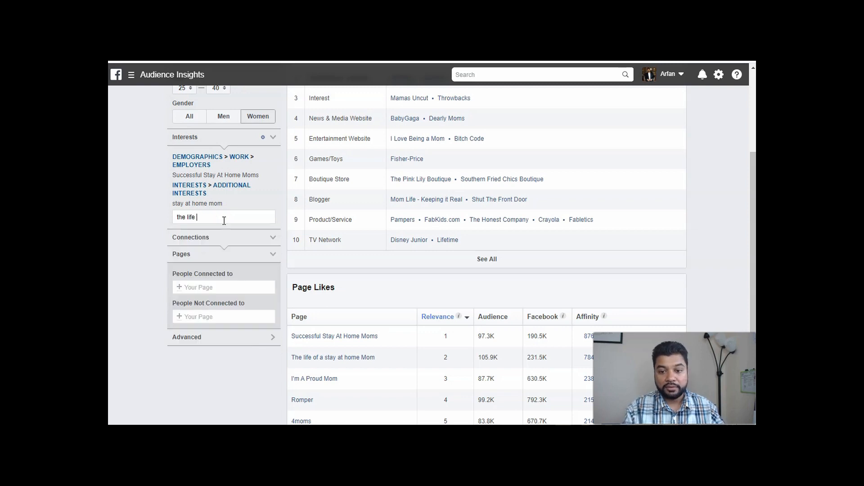
text(of a stay)
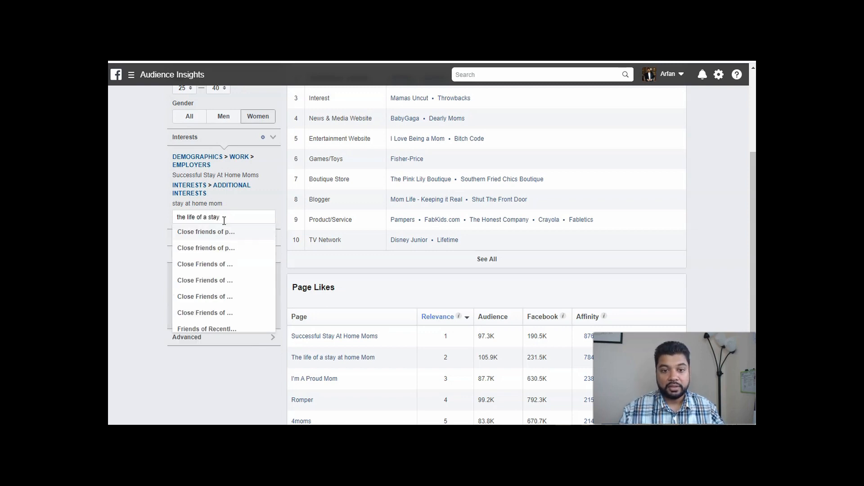
drag(221, 218, 164, 220)
key(BackSpace)
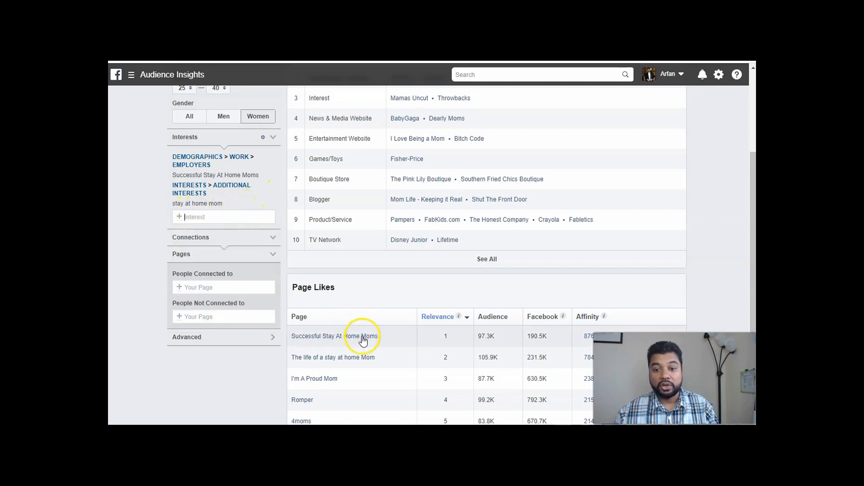
Review the liked pages ranking and expand the Top Categories list to show all categories.
mouse_move(351, 360)
scroll(420, 332, down, 1)
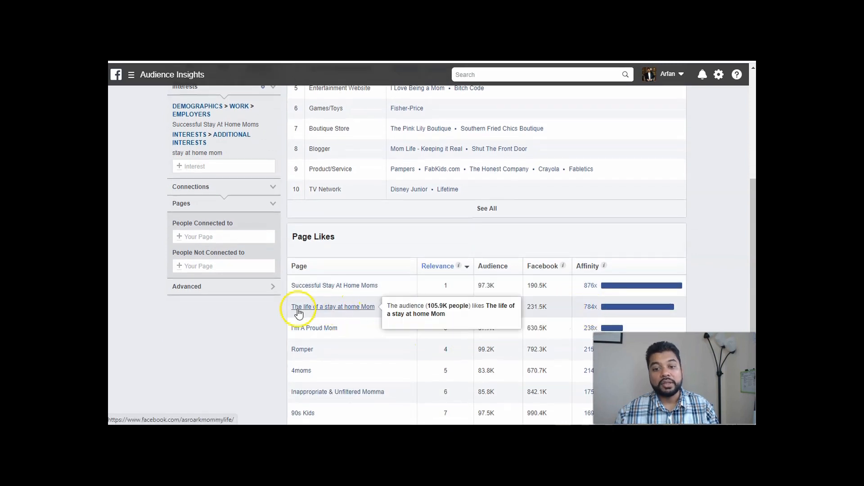
scroll(228, 320, down, 2)
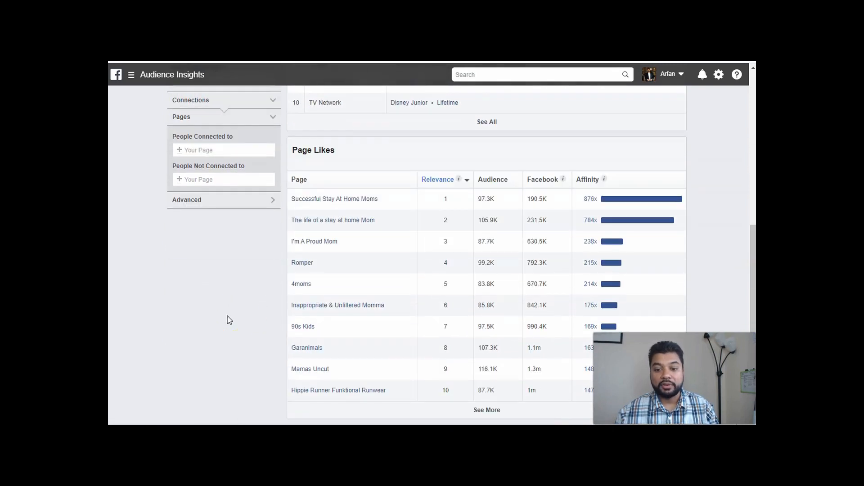
scroll(368, 327, up, 5)
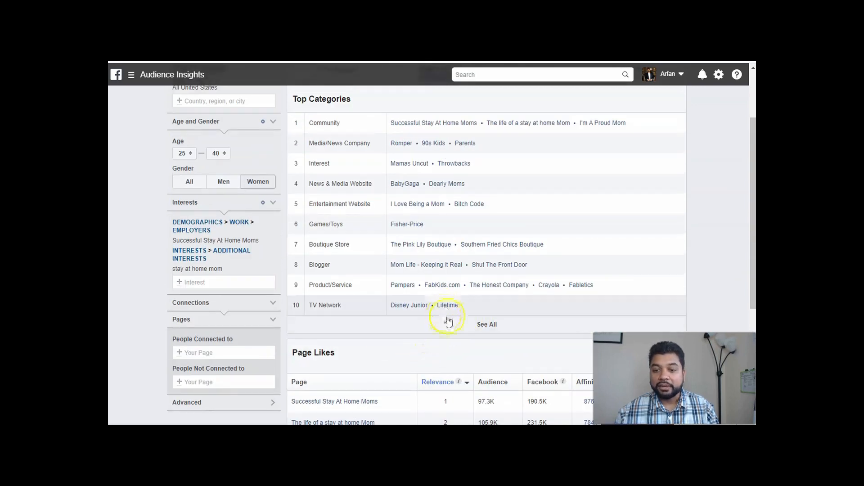
click(489, 325)
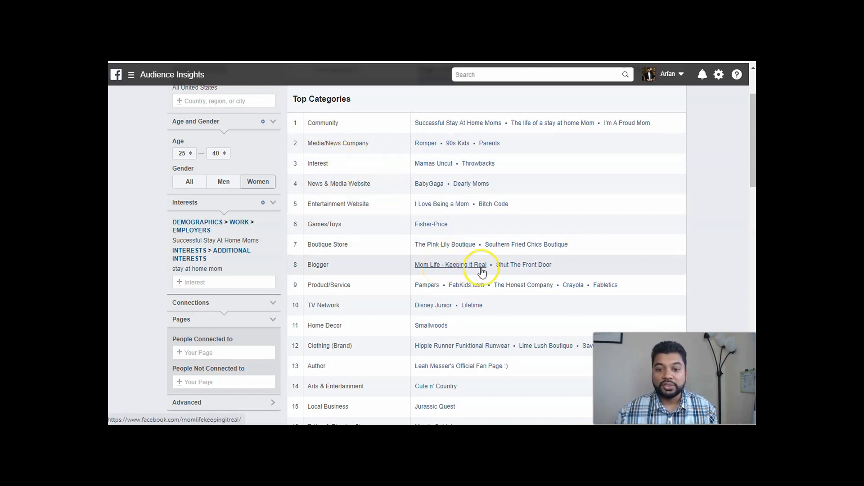
Examine the expanded Top Categories list through its last entry for liked pages related to stay-at-home moms.
scroll(428, 247, down, 1)
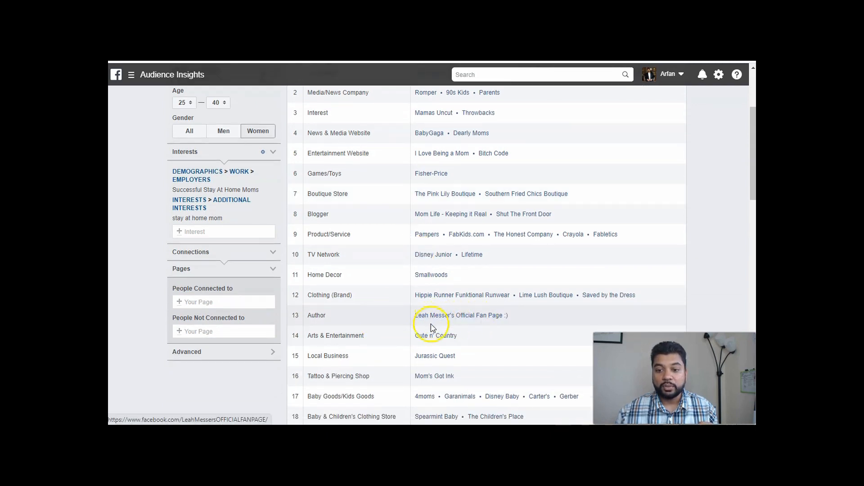
scroll(512, 319, down, 3)
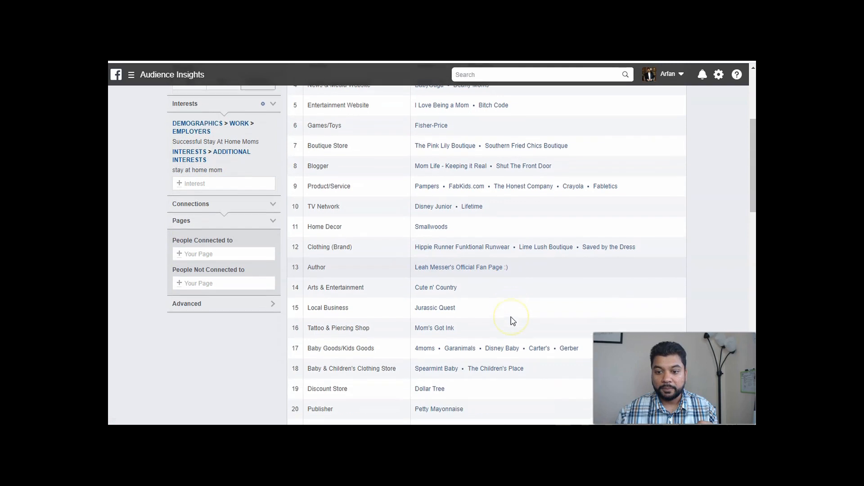
scroll(397, 320, down, 2)
scroll(398, 319, down, 2)
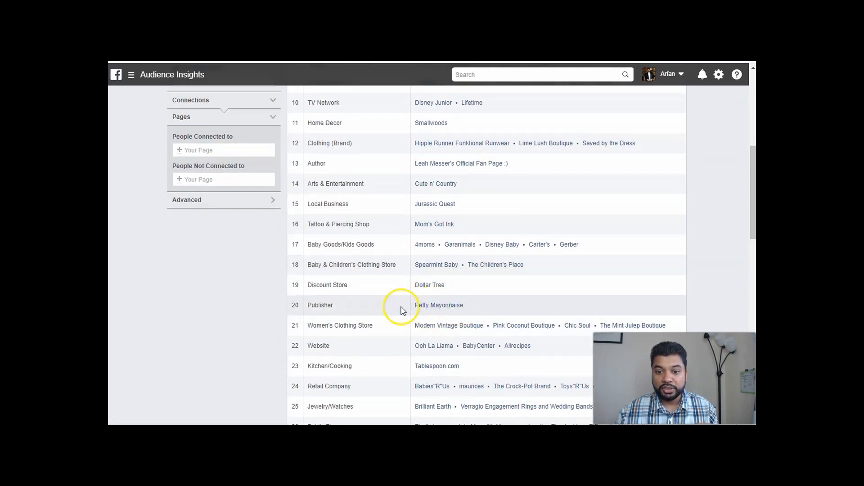
scroll(400, 308, down, 2)
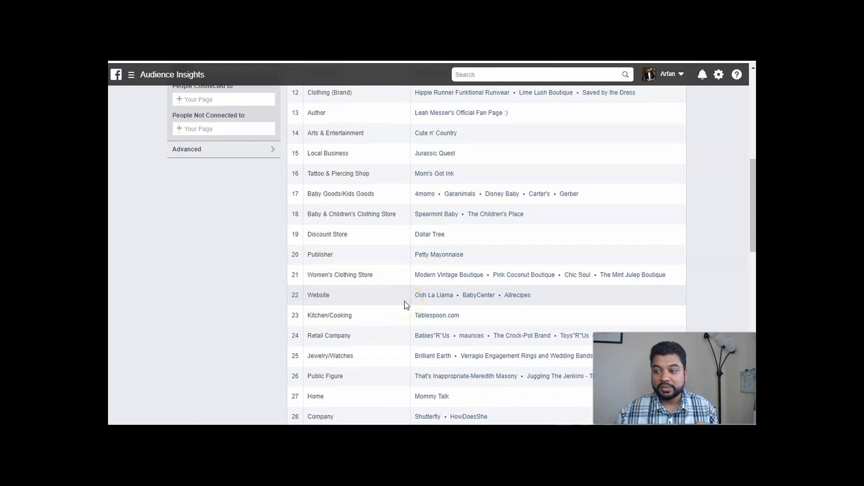
scroll(404, 305, down, 2)
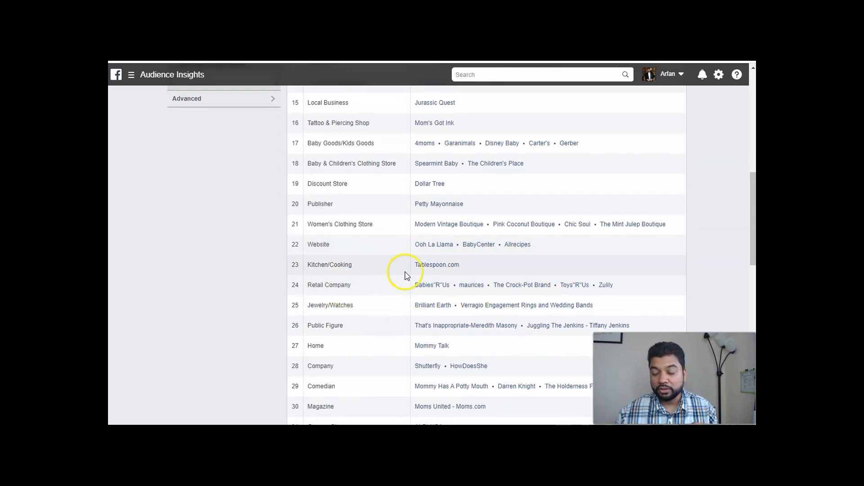
scroll(416, 269, down, 2)
scroll(410, 271, down, 2)
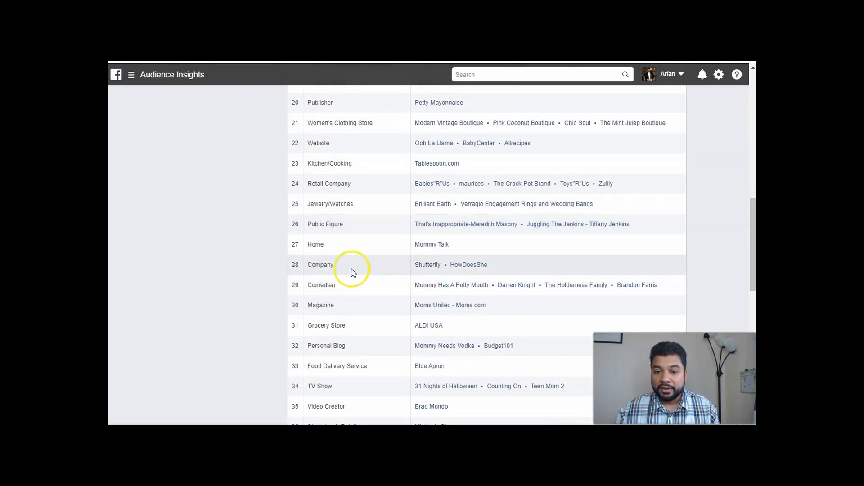
scroll(387, 270, down, 2)
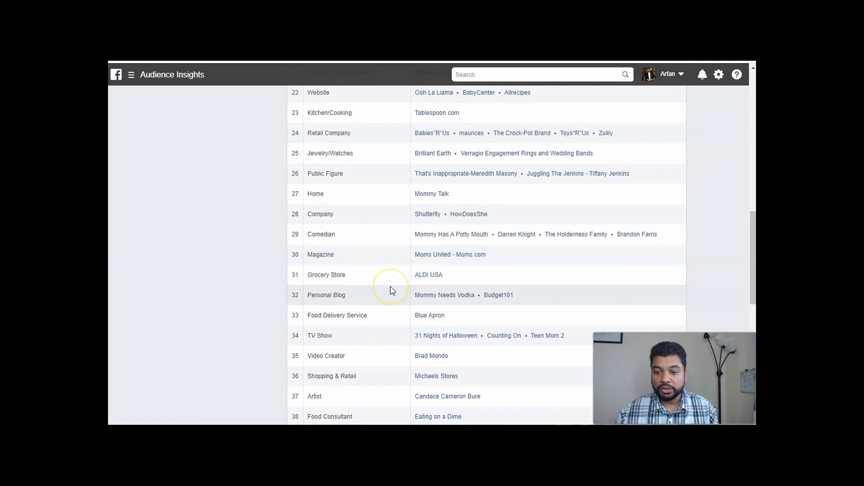
scroll(390, 290, down, 6)
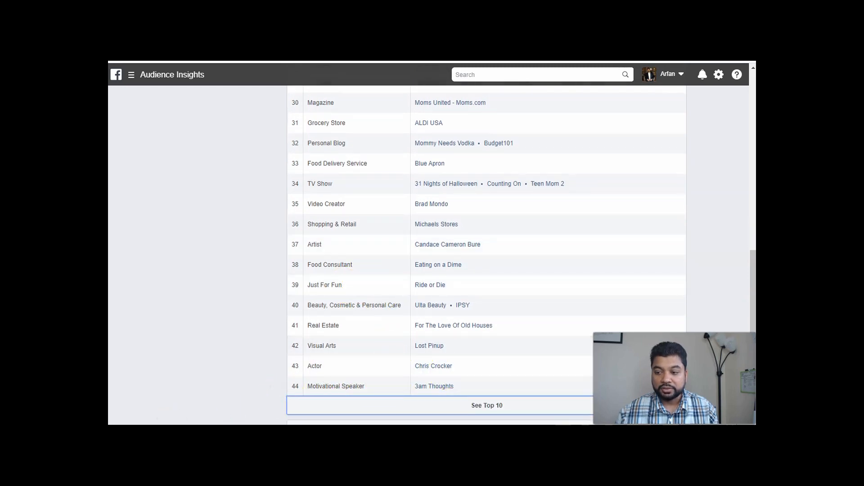
click(433, 256)
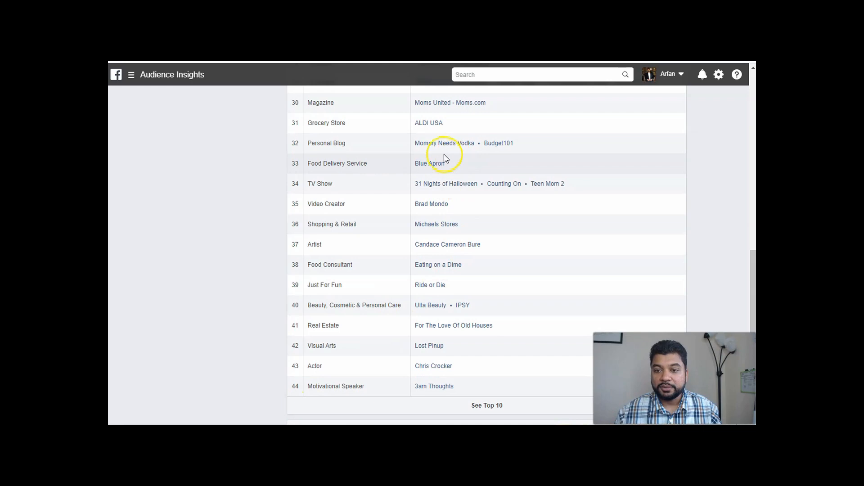
Search the interests for "mommy need" and add Mommy Needs Vodka to the audience.
scroll(239, 260, up, 9)
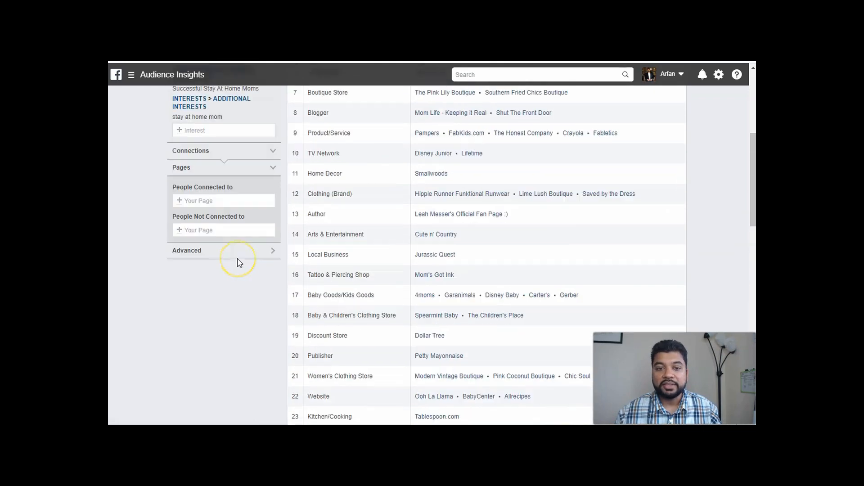
scroll(237, 261, up, 6)
scroll(238, 261, down, 2)
click(224, 234)
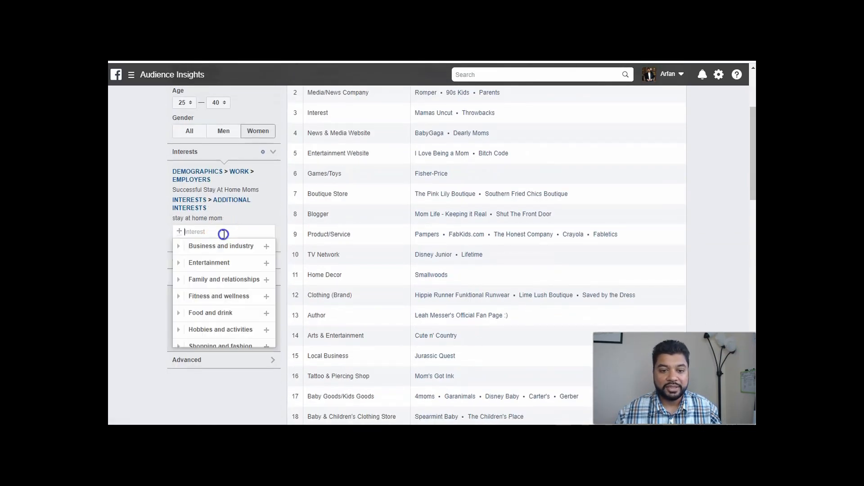
text(mommy)
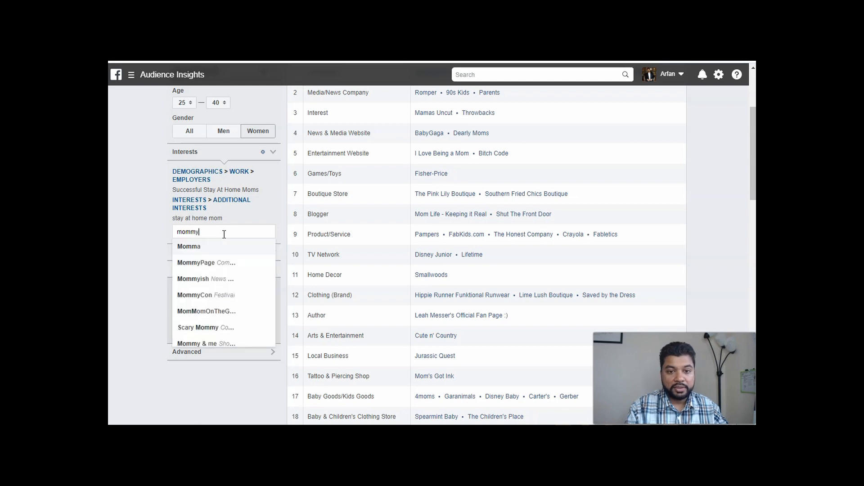
text( need)
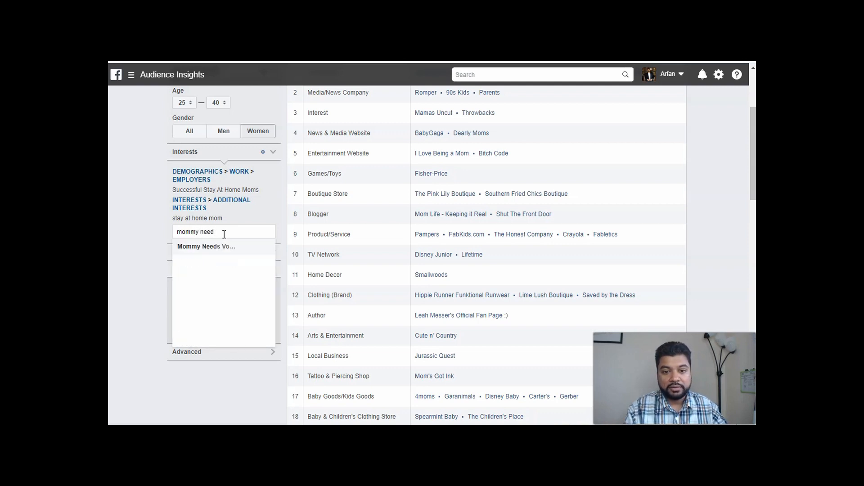
click(212, 247)
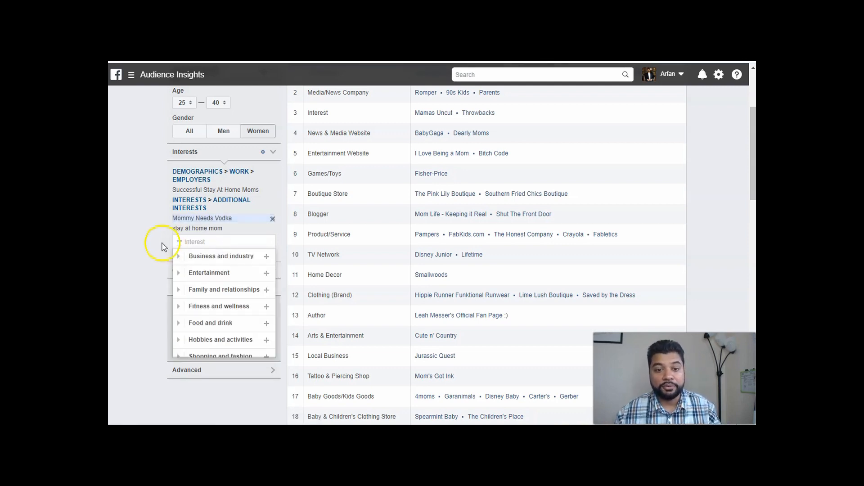
click(189, 232)
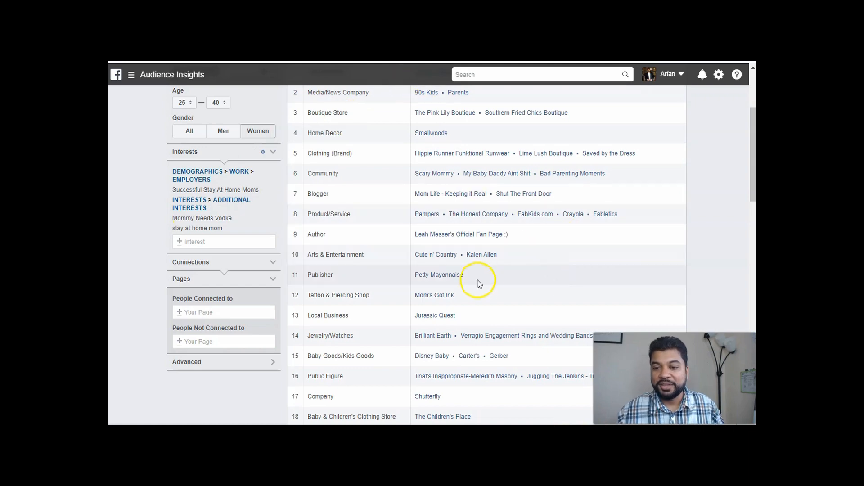
Remove all selected interests from the audience, including Successful Stay At Home Moms, Mommy Needs Vodka and stay at home mom.
scroll(439, 302, up, 3)
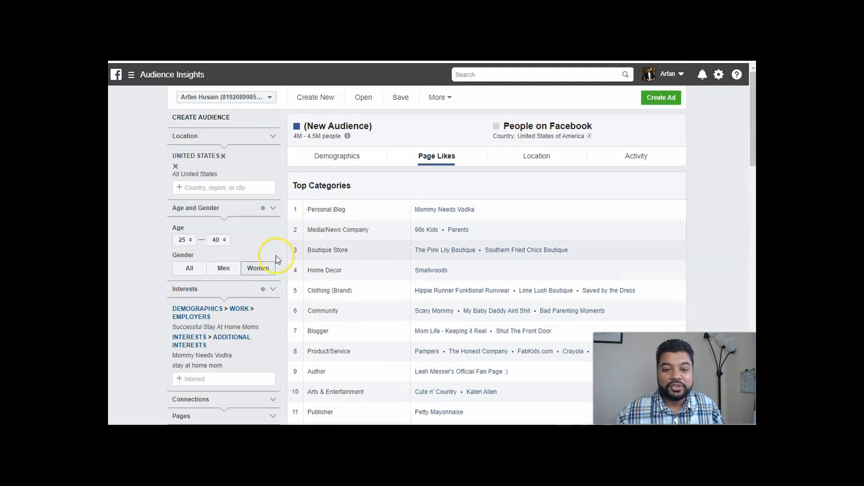
scroll(265, 263, down, 2)
click(272, 227)
click(273, 227)
click(273, 227)
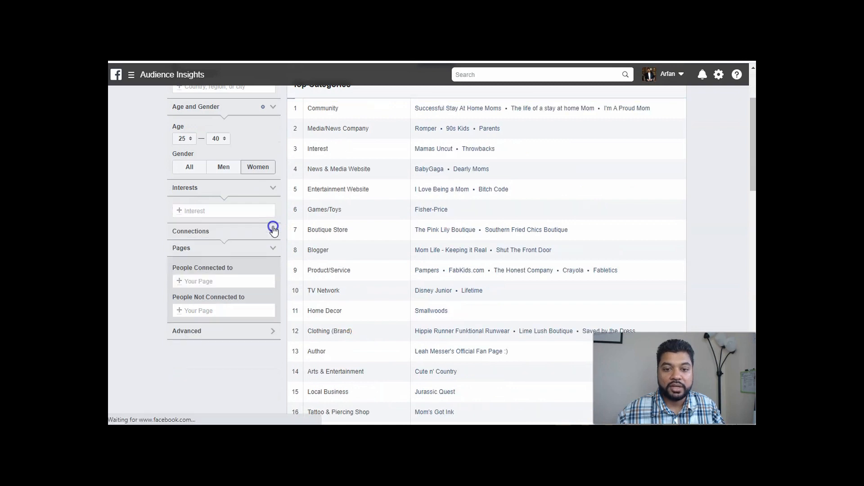
Search the interests for Brené Brown and add that author as the audience's interest.
click(204, 212)
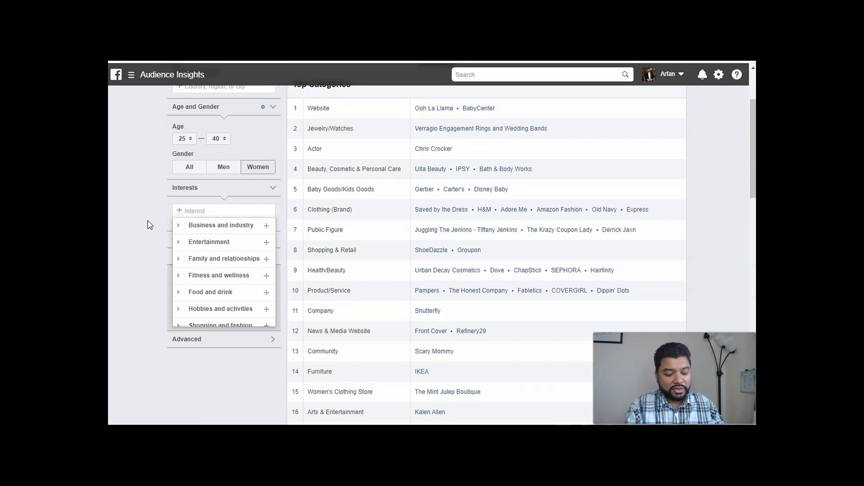
text(ra)
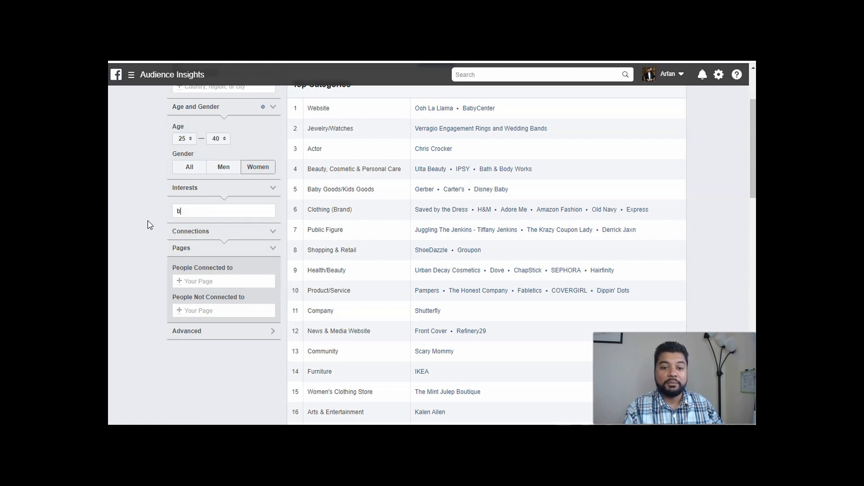
text(e bro)
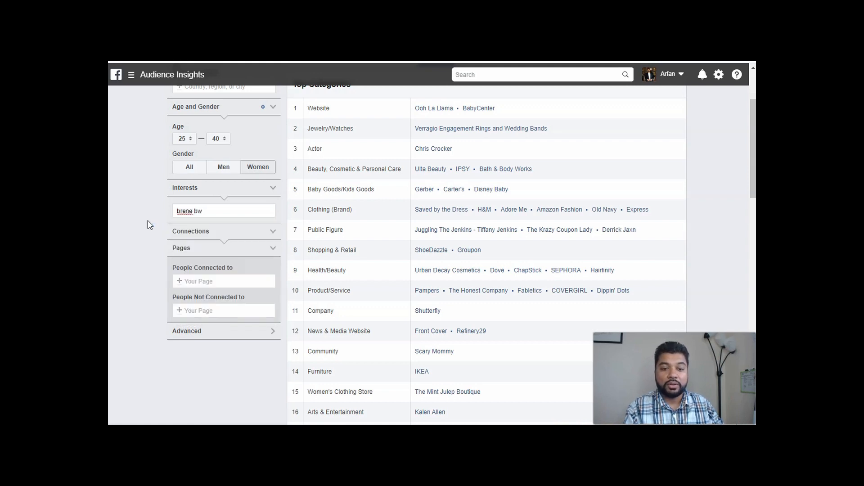
text(w)
click(185, 225)
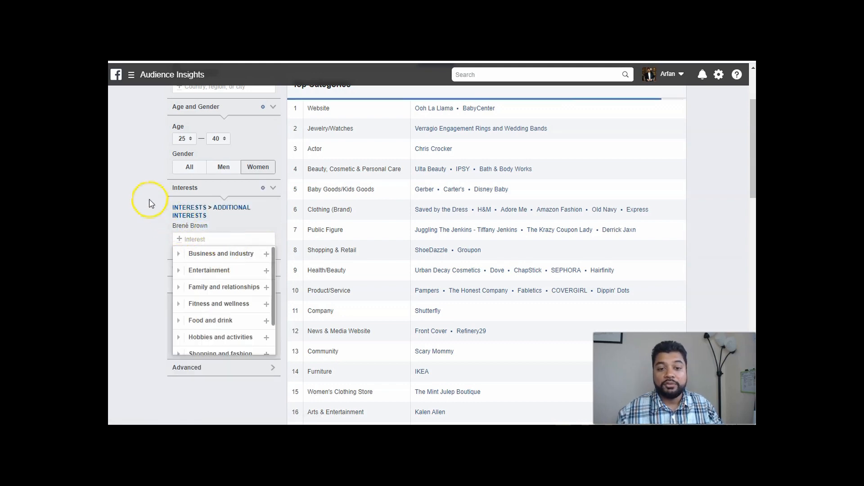
click(150, 200)
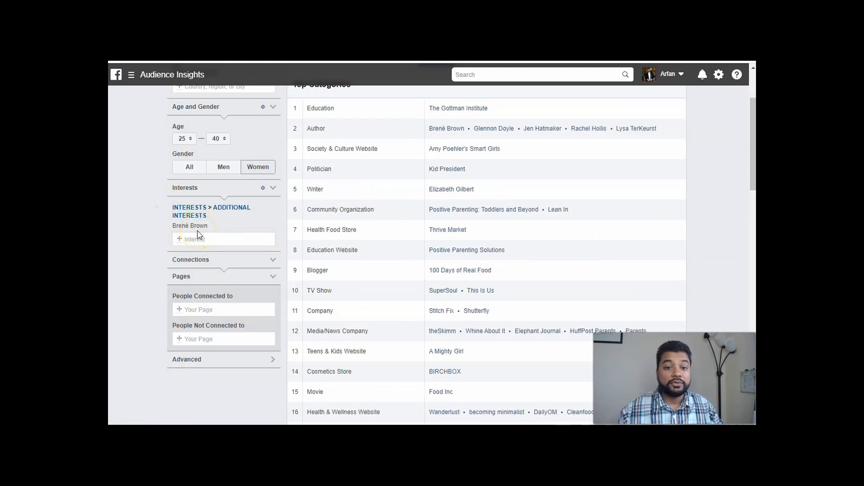
Try adding the Proverbs 31 Ministries interest alongside Brené Brown, and remove it again.
click(201, 241)
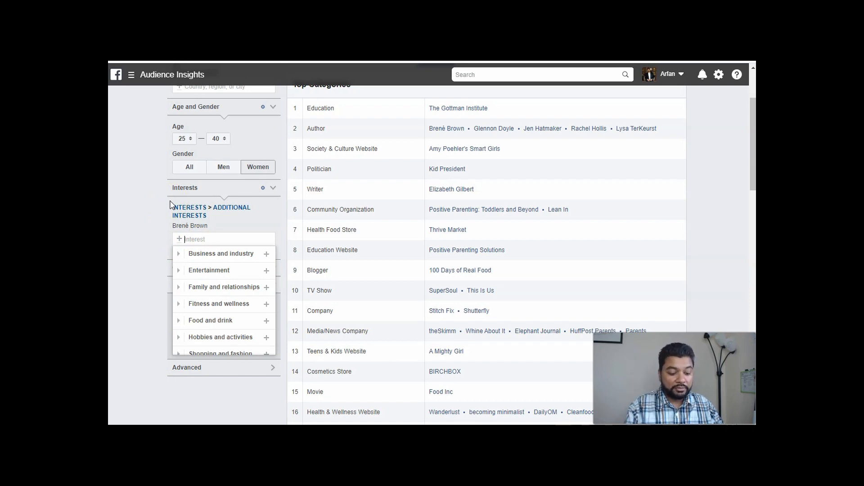
text(proverbs)
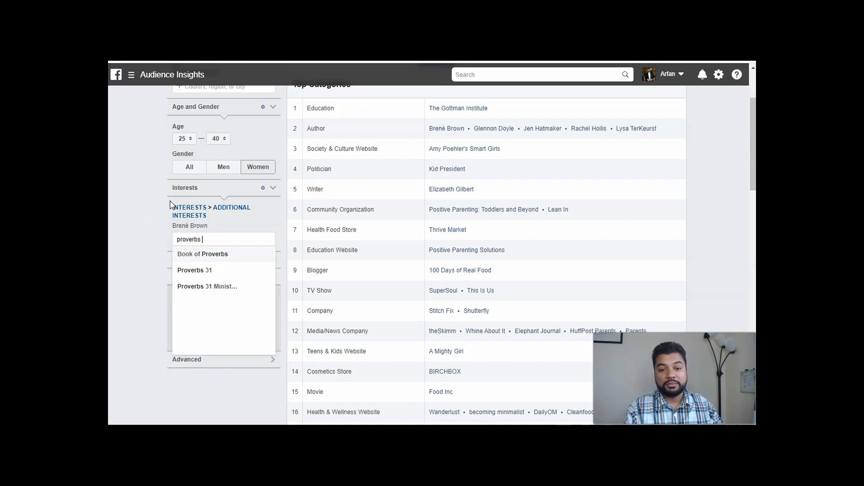
click(215, 287)
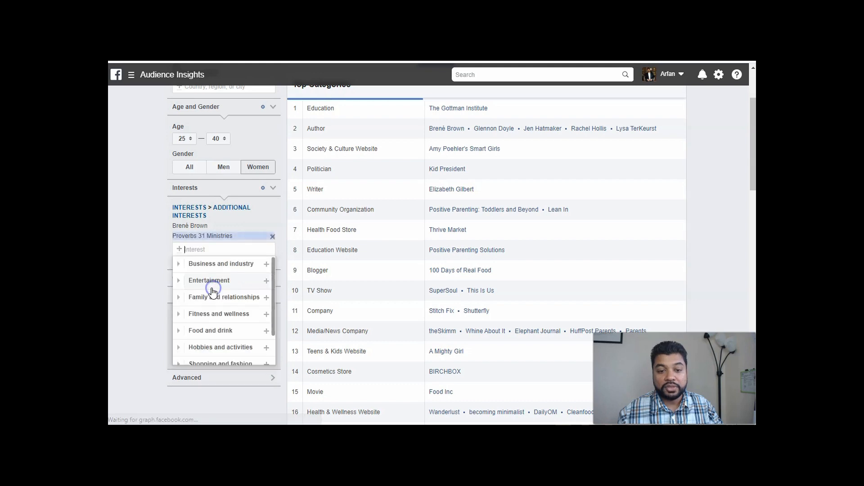
click(162, 242)
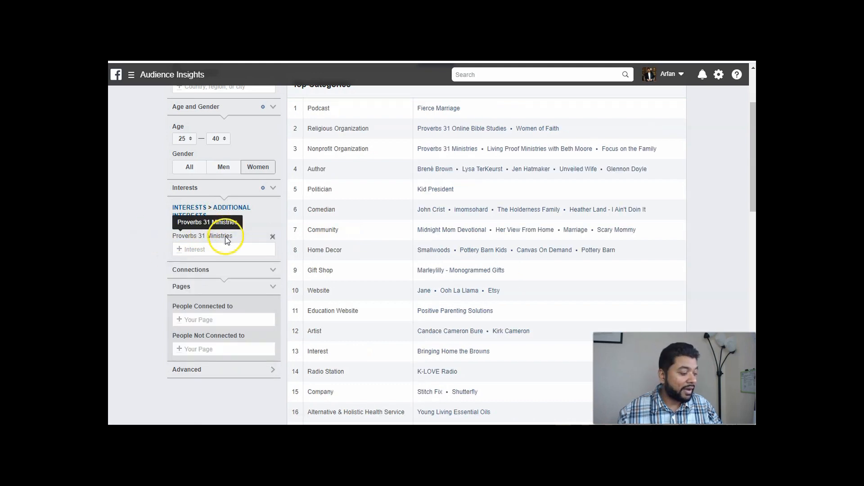
click(272, 236)
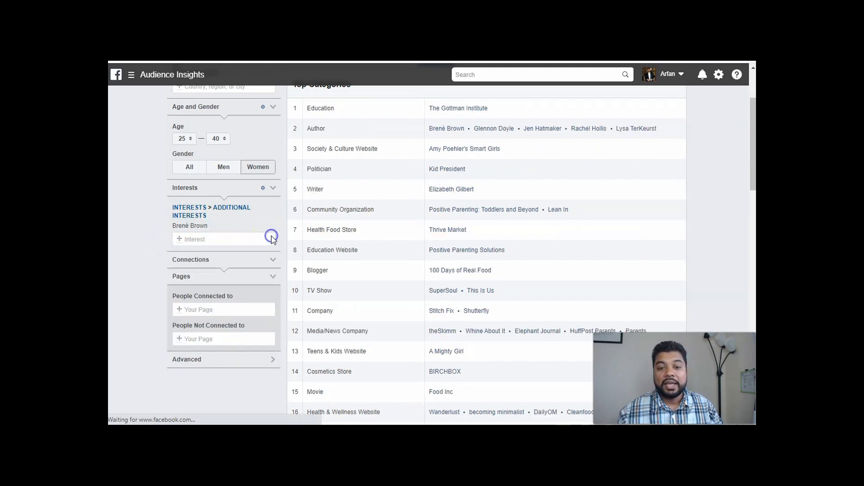
Examine the top categories and liked pages of the Brené Brown audience for related interests to target.
scroll(370, 282, up, 3)
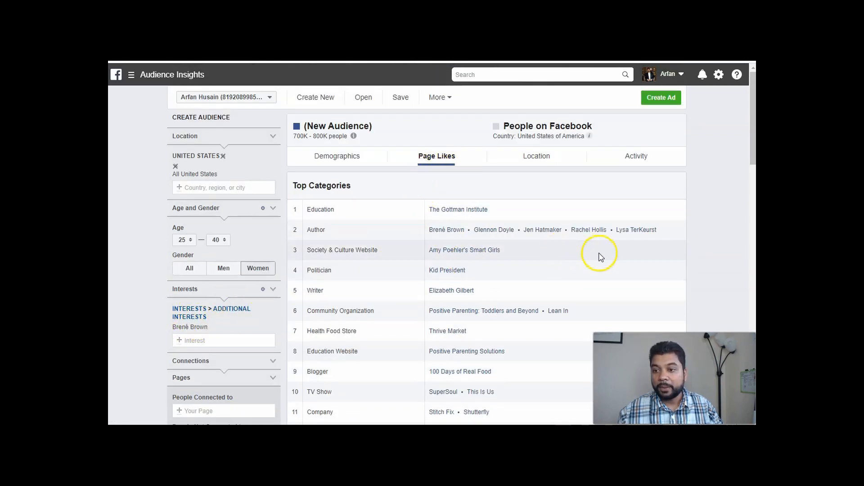
scroll(600, 256, down, 1)
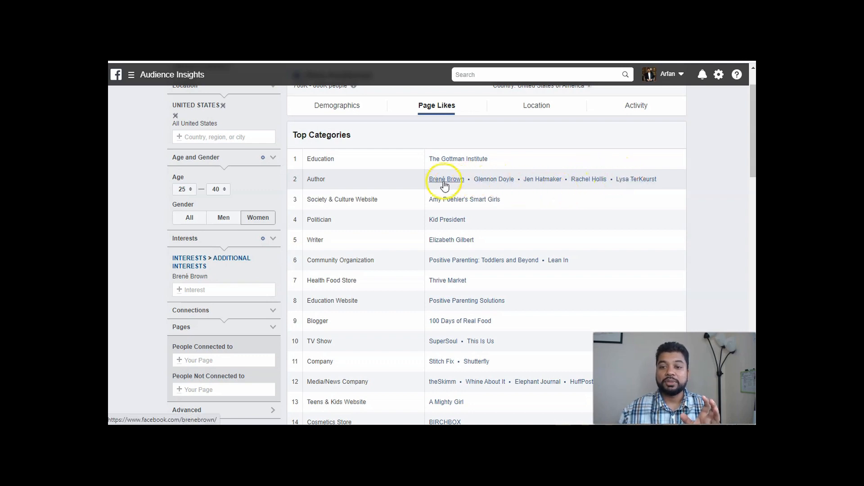
scroll(425, 181, down, 1)
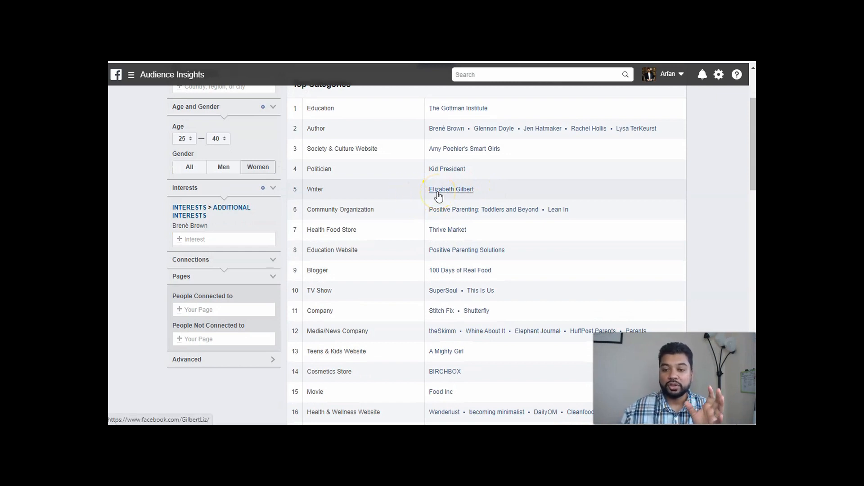
scroll(439, 194, down, 1)
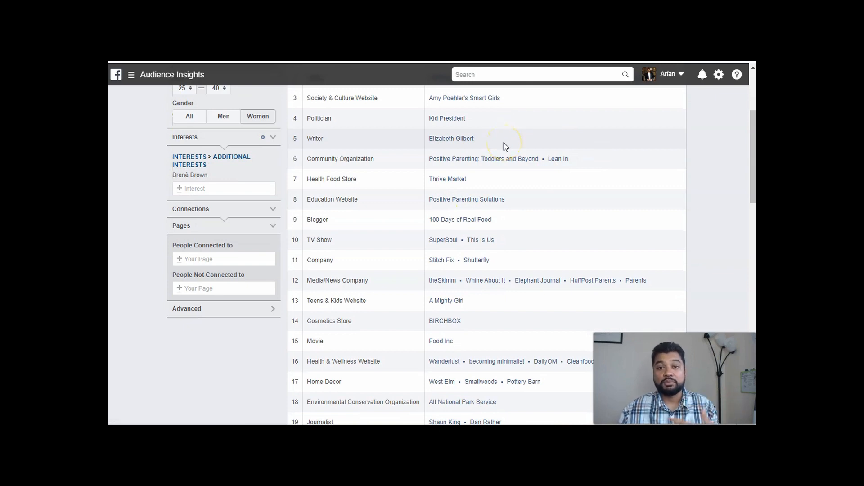
scroll(505, 146, up, 1)
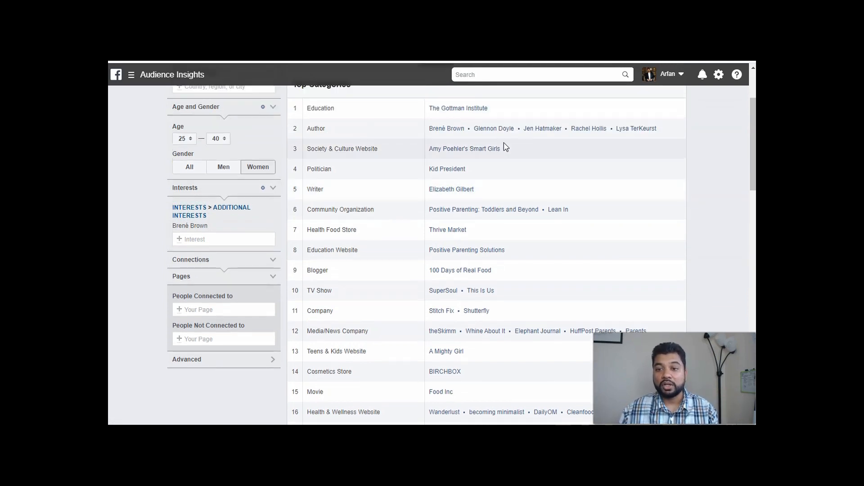
click(503, 169)
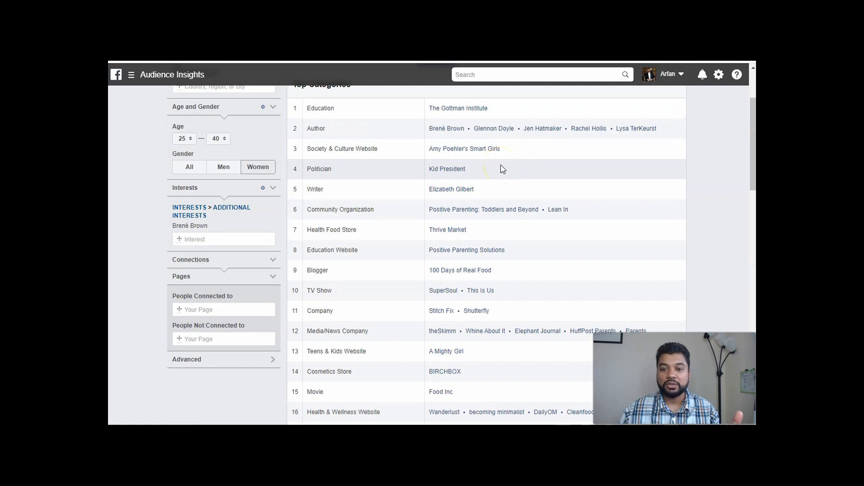
scroll(563, 194, down, 1)
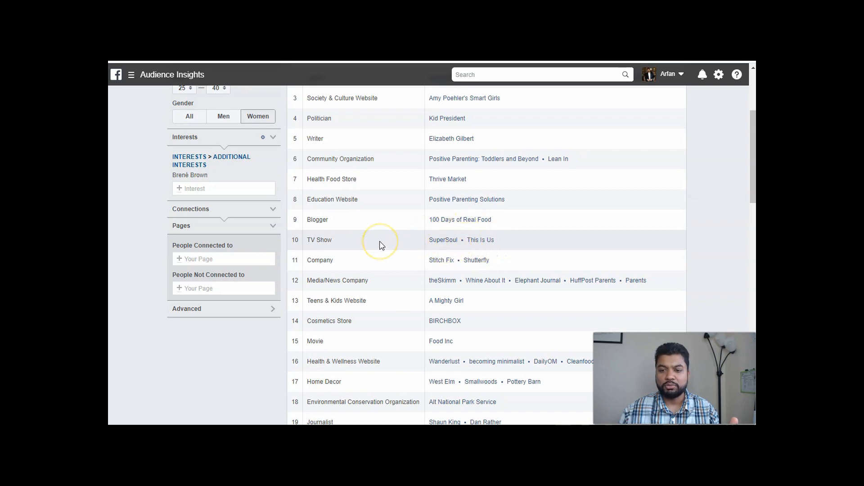
scroll(379, 245, down, 3)
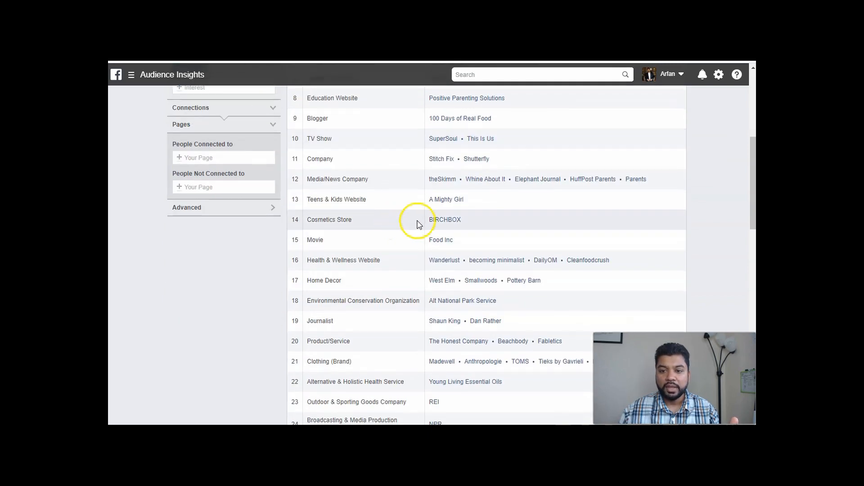
Compare the Brené Brown audience's top categories with its page likes, looking for authors and pages with high affinity.
scroll(381, 232, down, 1)
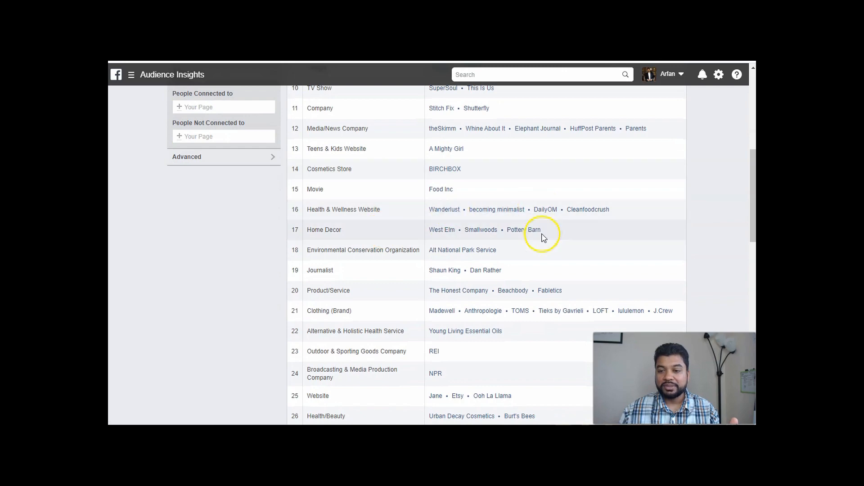
scroll(530, 201, up, 7)
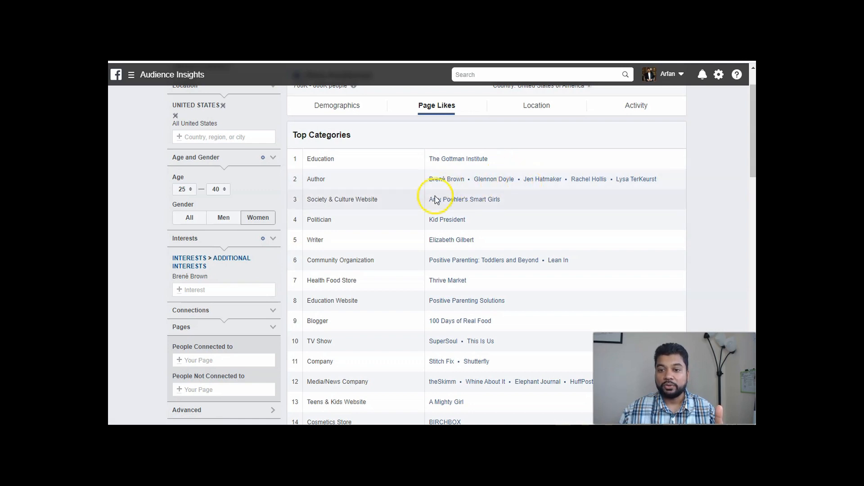
scroll(468, 200, down, 1)
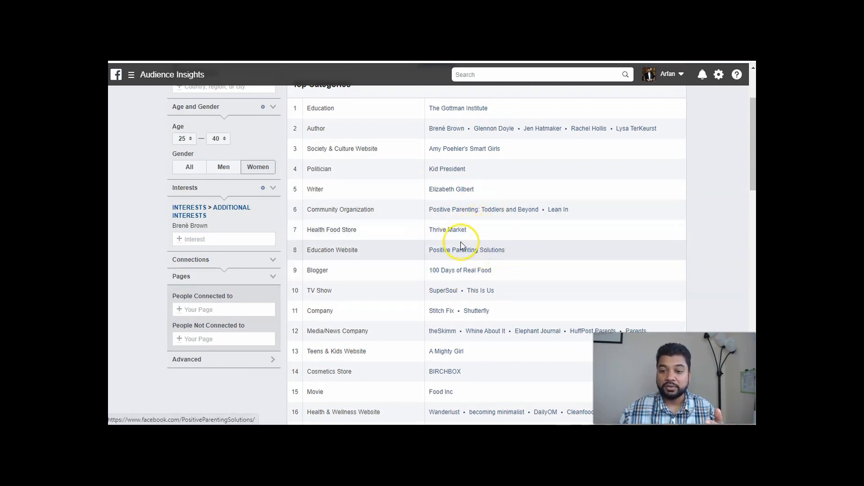
scroll(421, 246, down, 1)
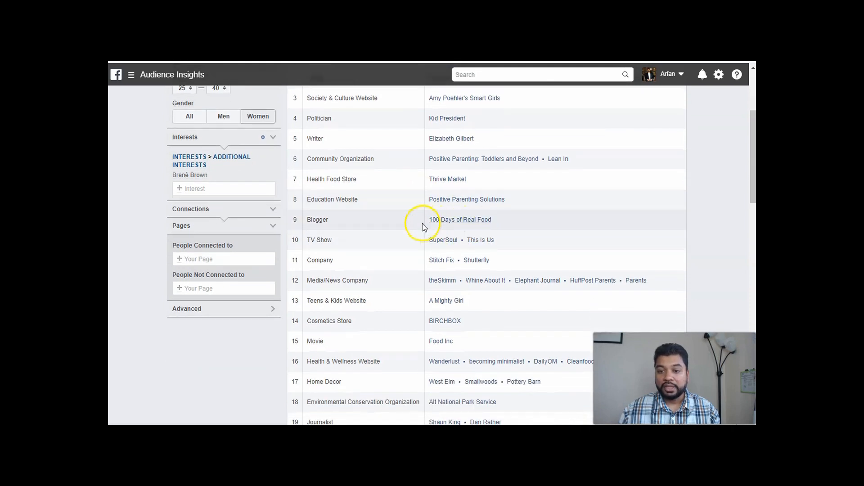
scroll(405, 220, down, 1)
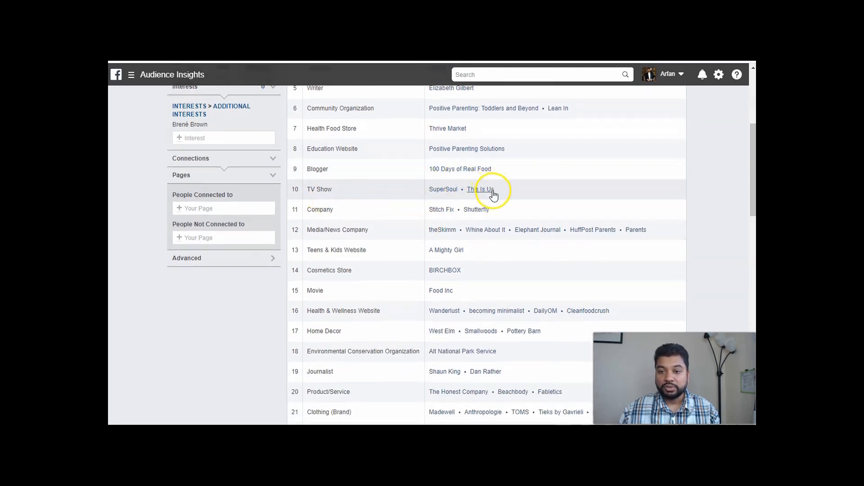
scroll(426, 184, down, 2)
scroll(426, 185, down, 13)
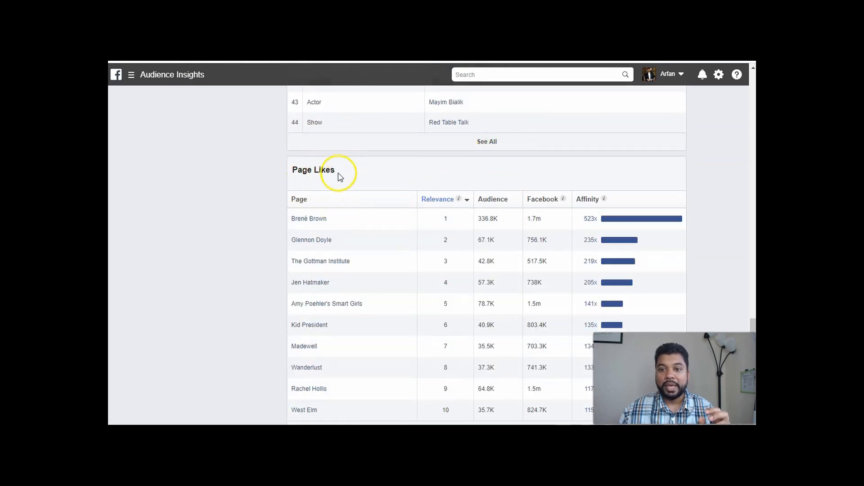
scroll(268, 211, down, 1)
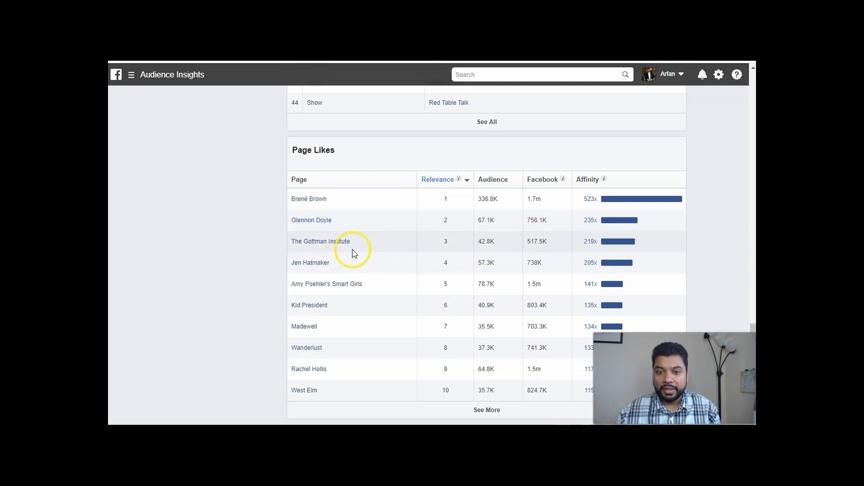
scroll(242, 295, up, 9)
scroll(243, 294, down, 9)
mouse_move(315, 221)
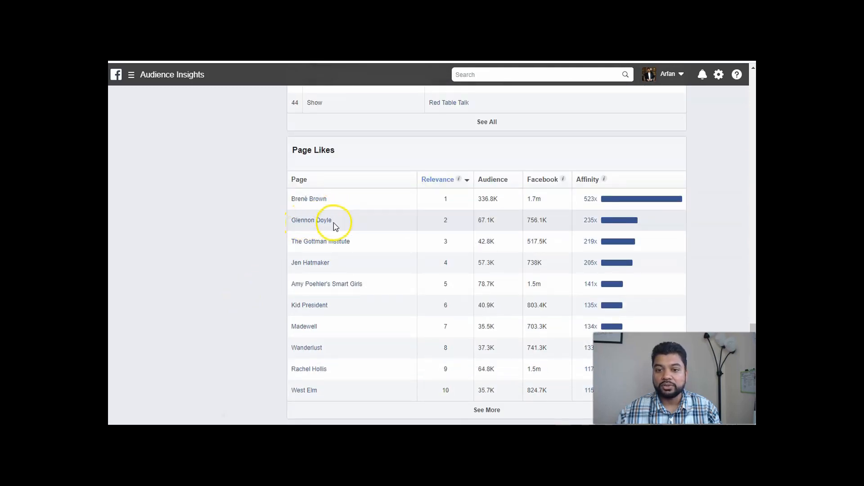
Search the interests for Glennon and add Glennon Doyle Melton alongside Brené Brown.
scroll(272, 230, up, 15)
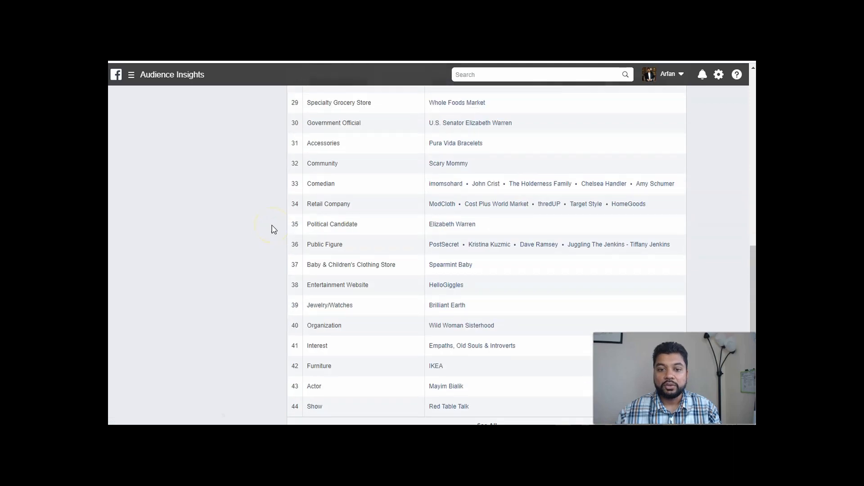
click(224, 270)
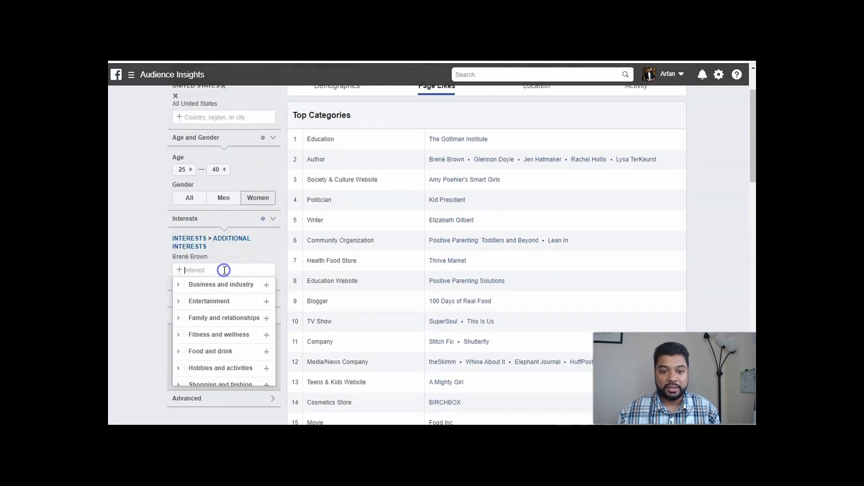
text(glennon)
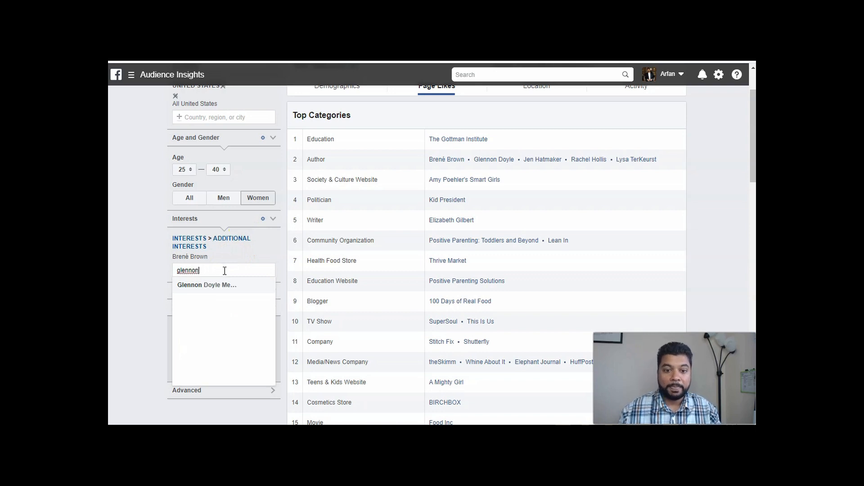
click(207, 285)
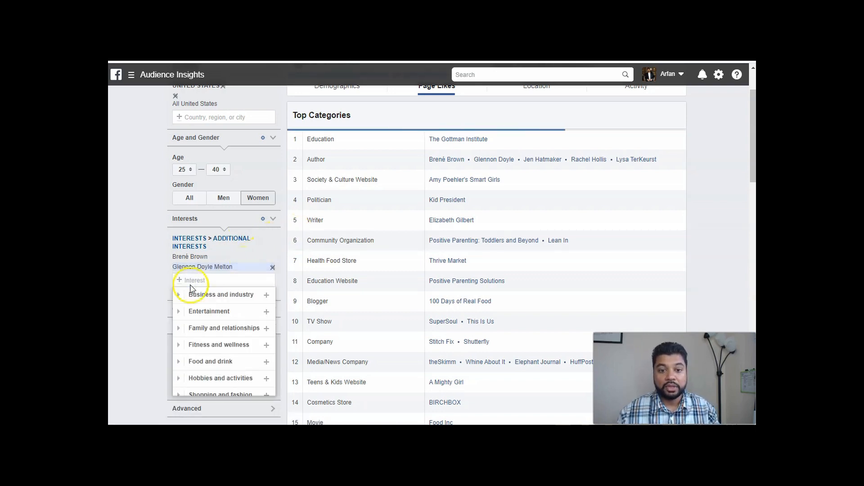
click(193, 269)
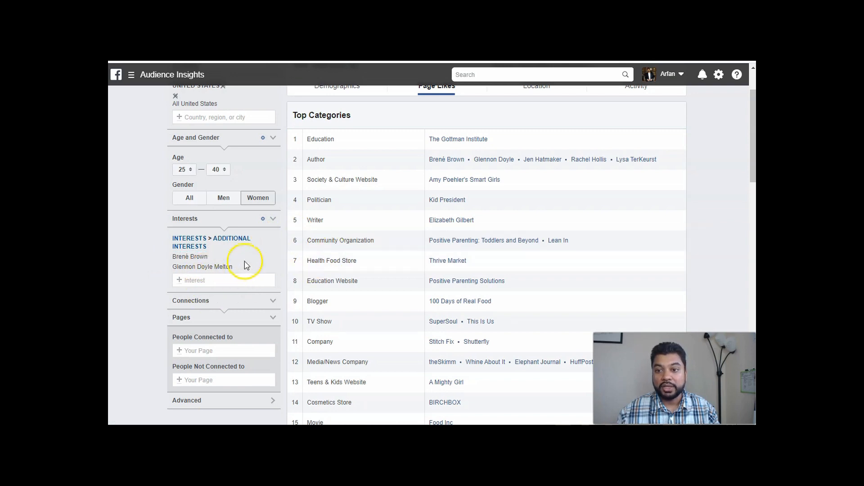
Try adding Canada and the United Kingdom to the audience's locations alongside the United States.
scroll(361, 235, up, 3)
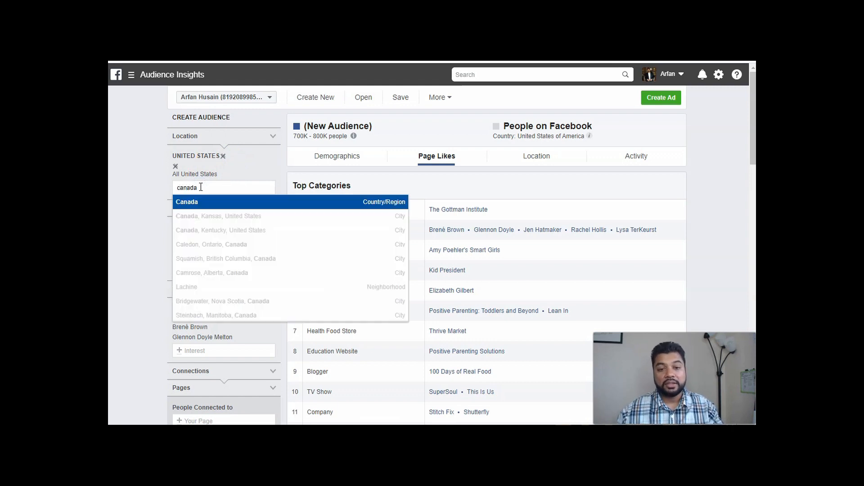
click(208, 199)
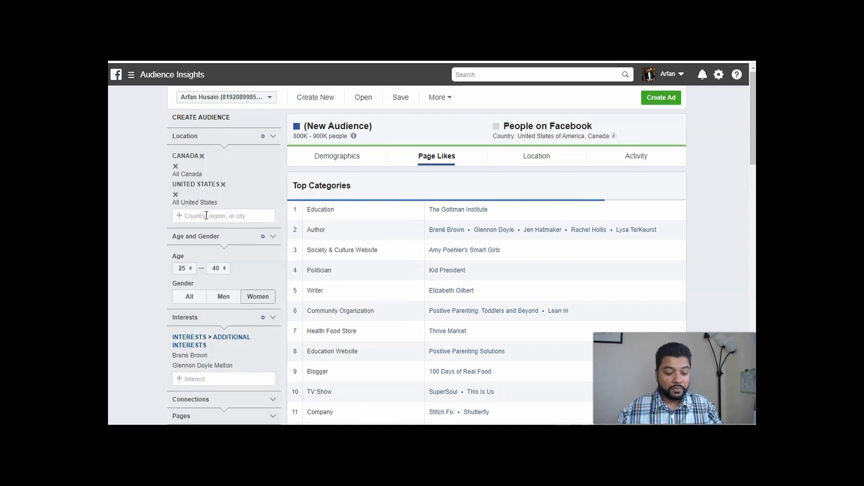
text(u)
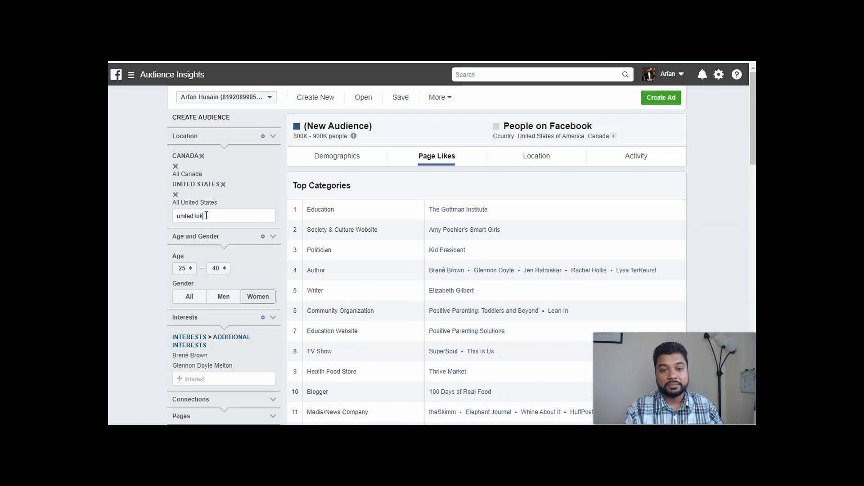
text(nited kik)
key(BackSpace)
text(ng)
click(212, 230)
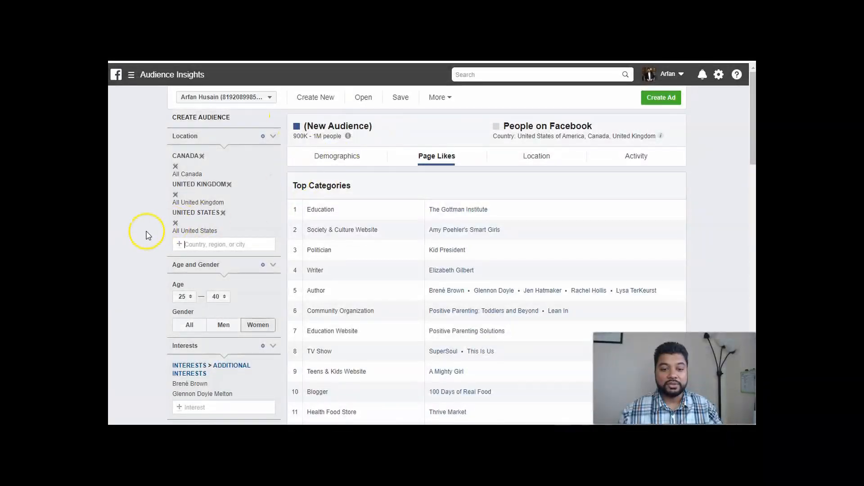
Remove Canada and the United Kingdom from the audience, leaving only the United States as its location.
scroll(146, 235, down, 2)
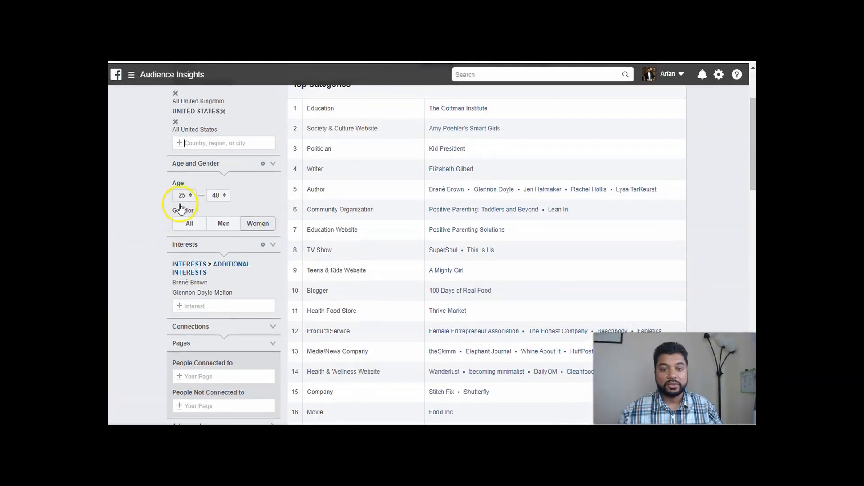
scroll(189, 207, up, 2)
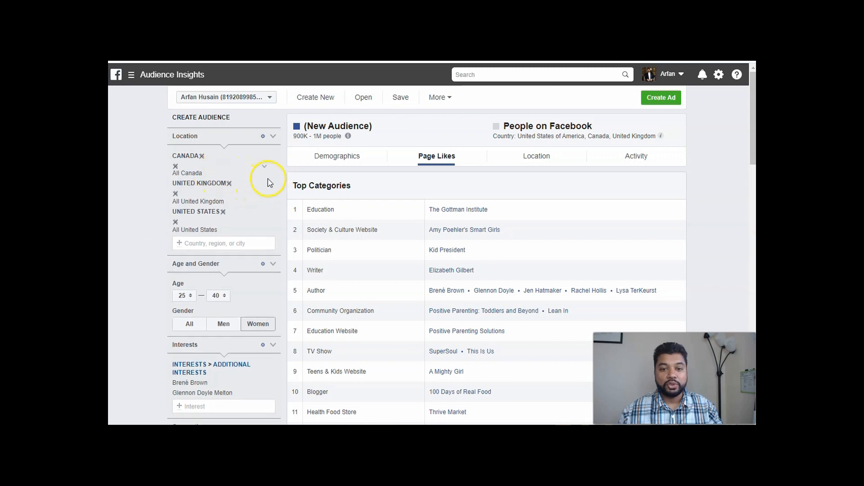
click(176, 166)
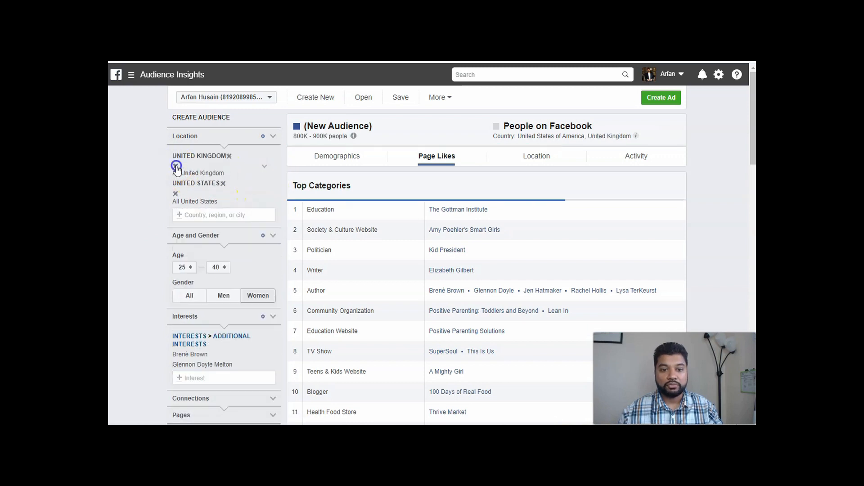
click(175, 167)
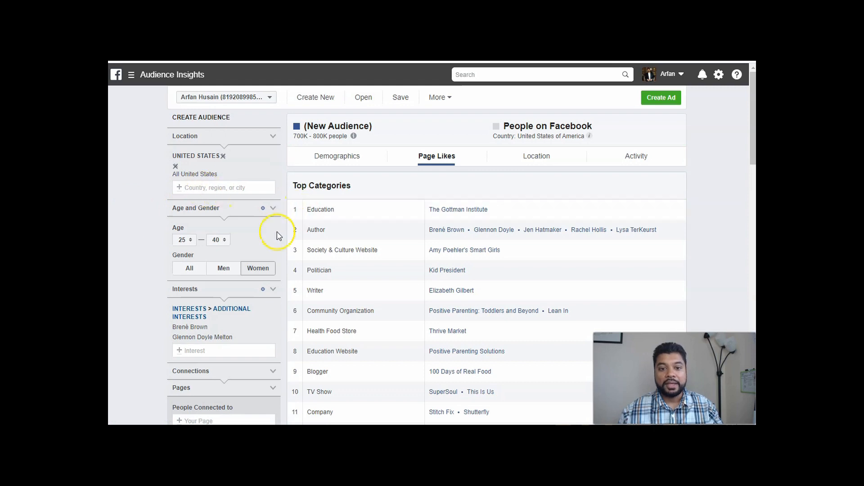
scroll(162, 247, down, 1)
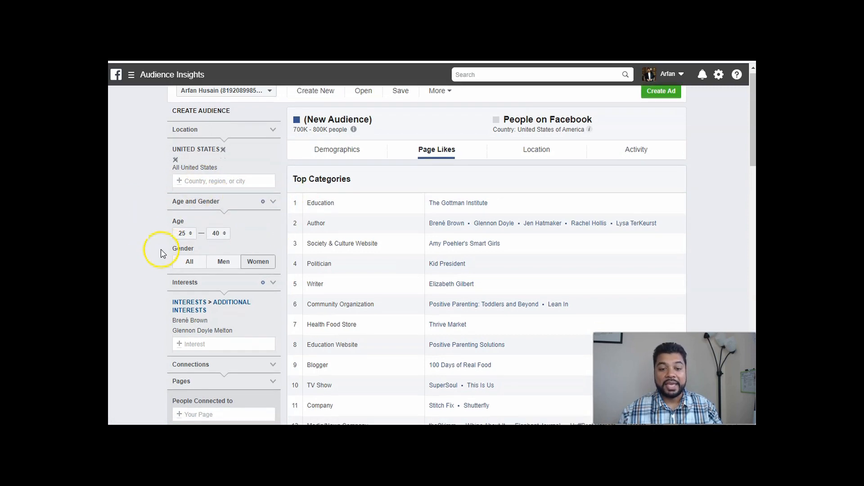
scroll(189, 242, down, 2)
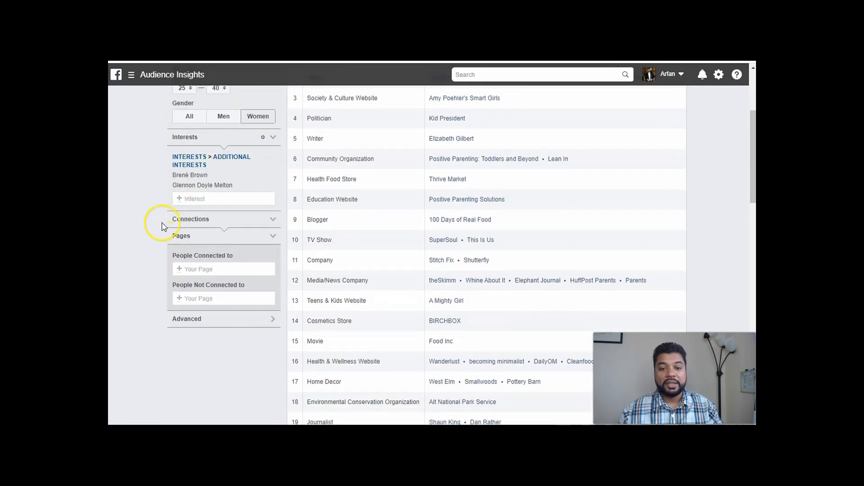
scroll(162, 222, up, 1)
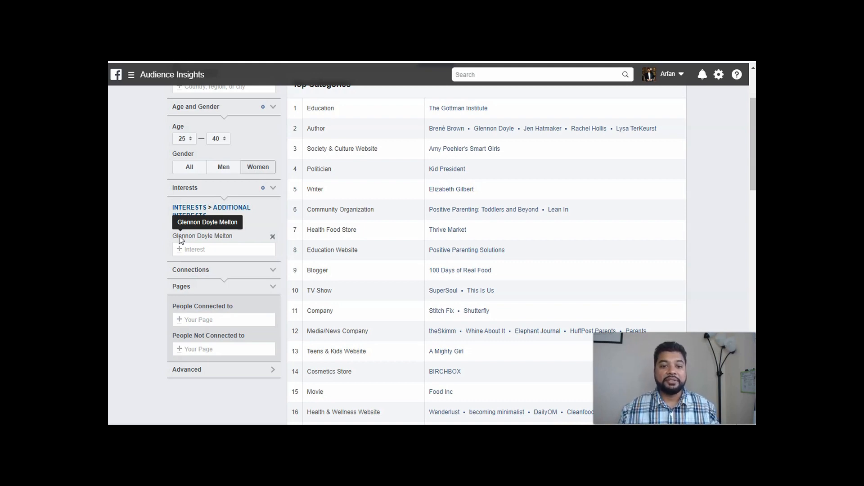
click(173, 255)
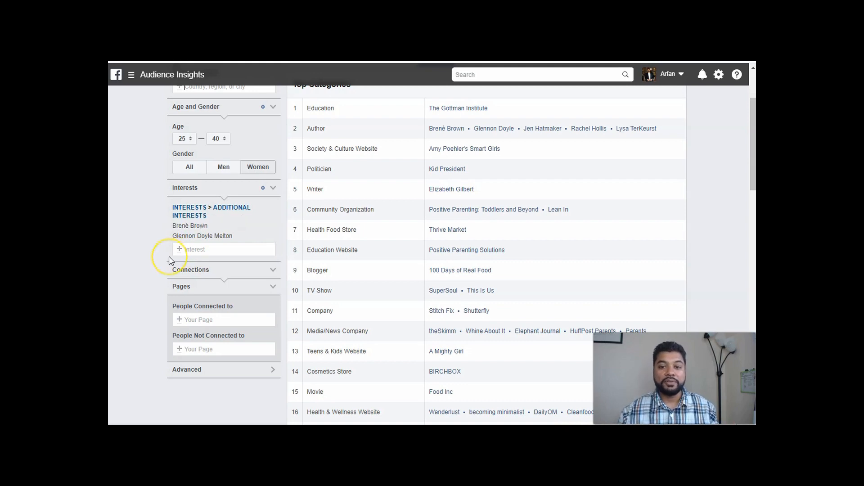
Switch to Ads Manager and open the Audiences page from its business tools.
scroll(169, 260, up, 3)
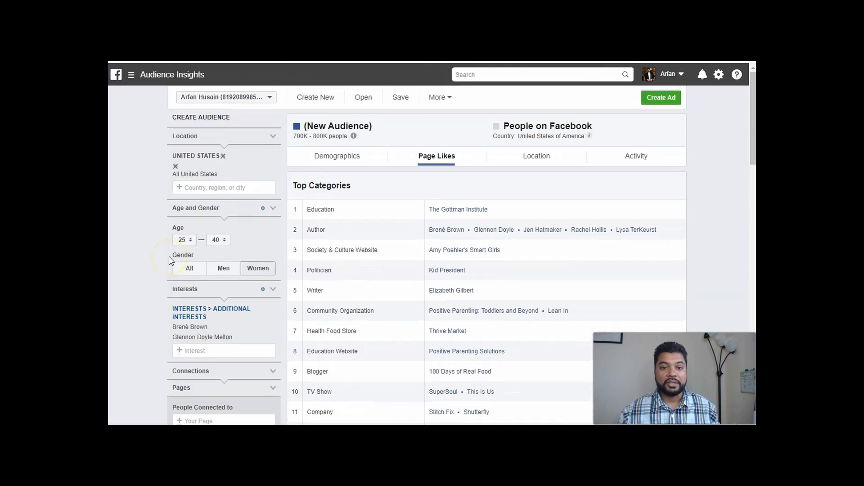
click(131, 75)
click(134, 76)
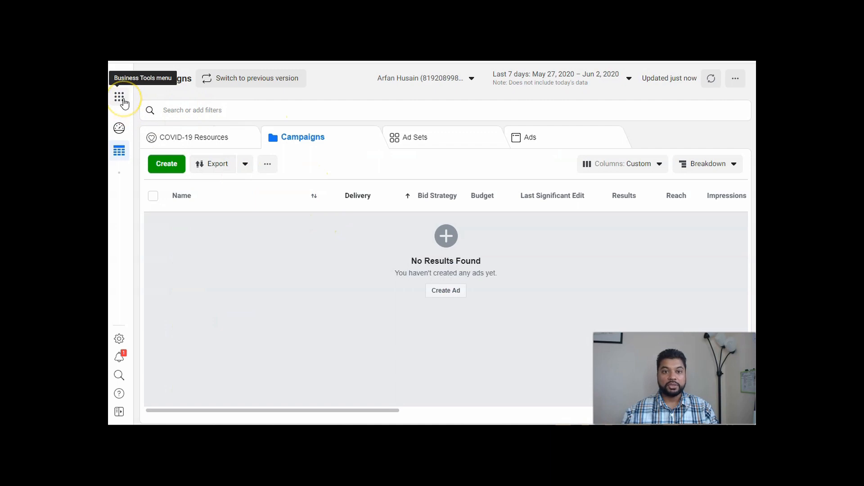
click(123, 101)
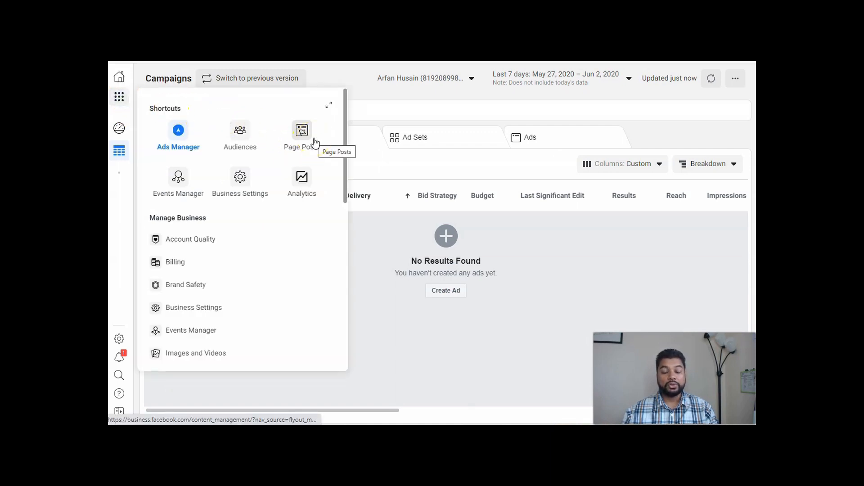
click(241, 135)
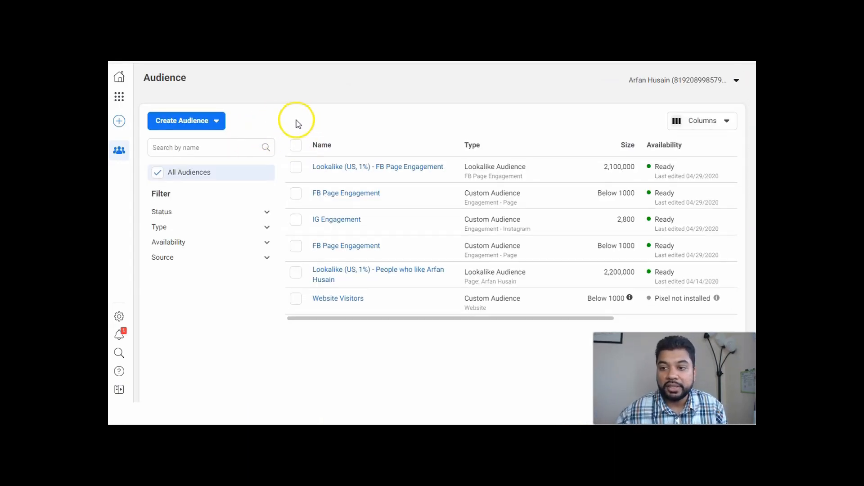
Start creating a new saved audience and go to its location, age and gender settings.
click(218, 127)
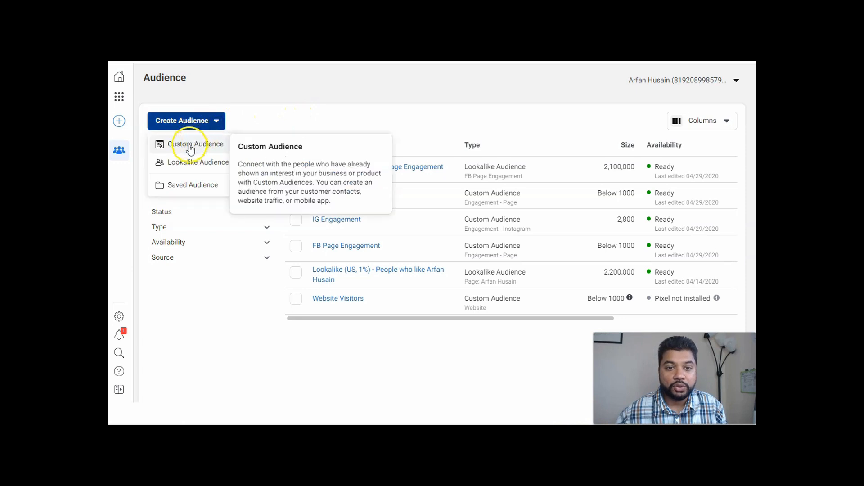
click(183, 189)
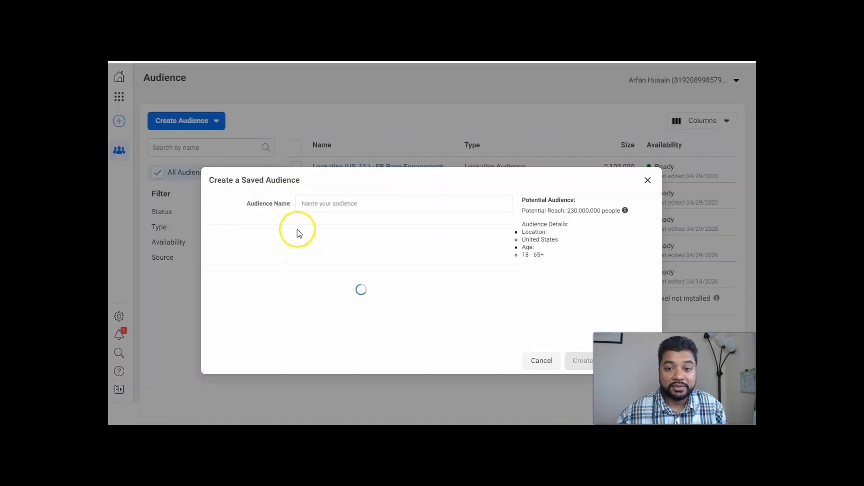
scroll(371, 224, down, 2)
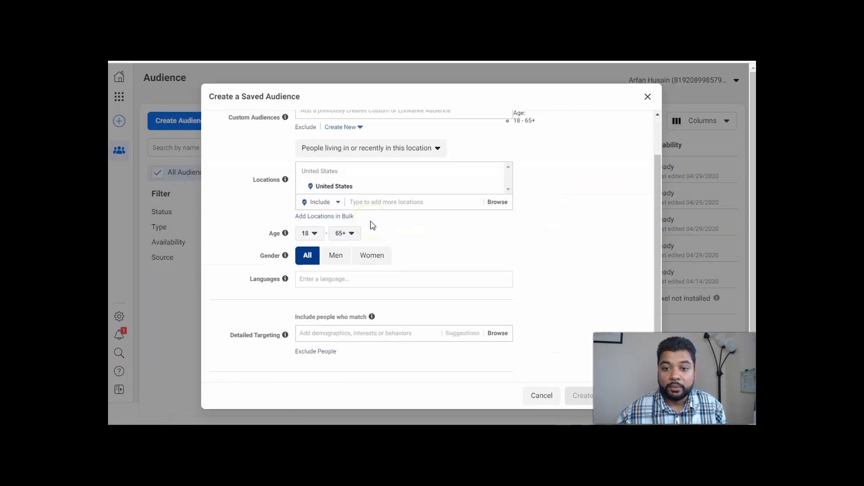
Set the saved audience's age range to 25–40.
click(315, 234)
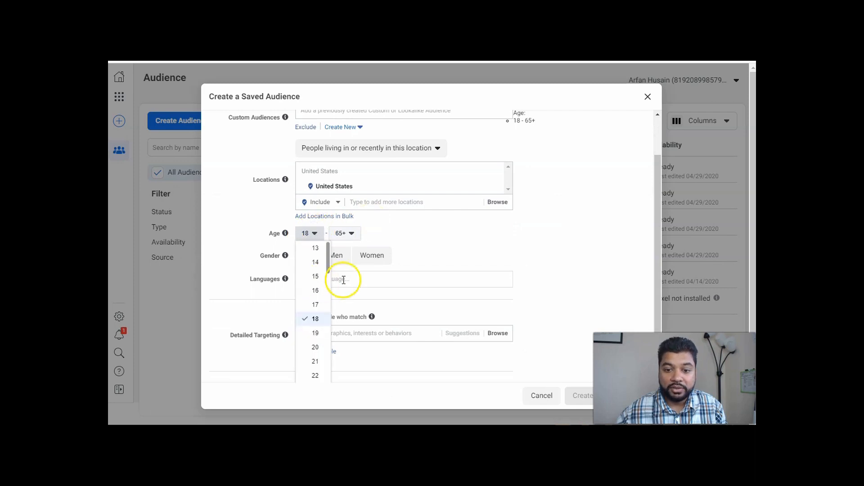
scroll(324, 286, down, 1)
scroll(319, 299, down, 2)
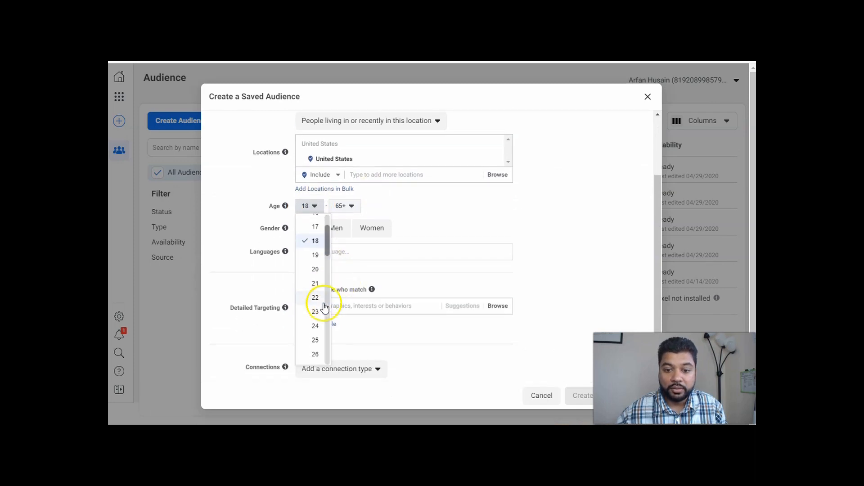
click(313, 338)
click(352, 215)
scroll(351, 286, up, 4)
scroll(349, 256, up, 2)
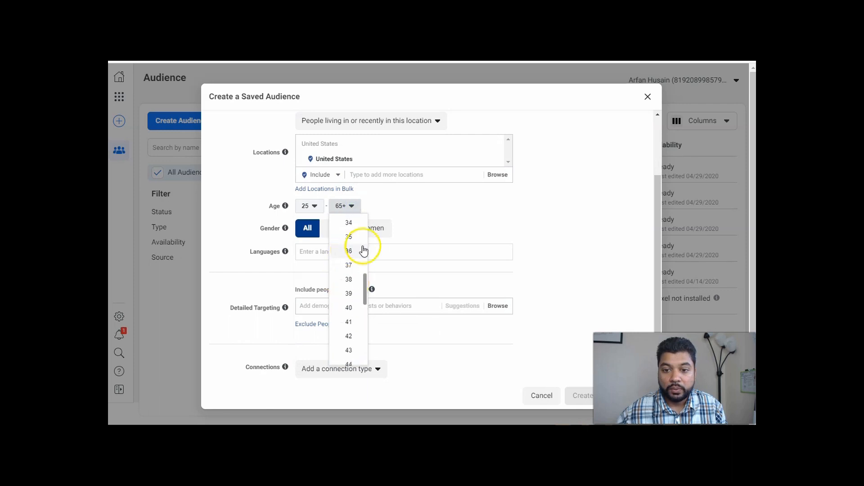
click(342, 306)
Restrict the audience to women and add English (All) as its language.
click(372, 227)
click(329, 247)
text(engl)
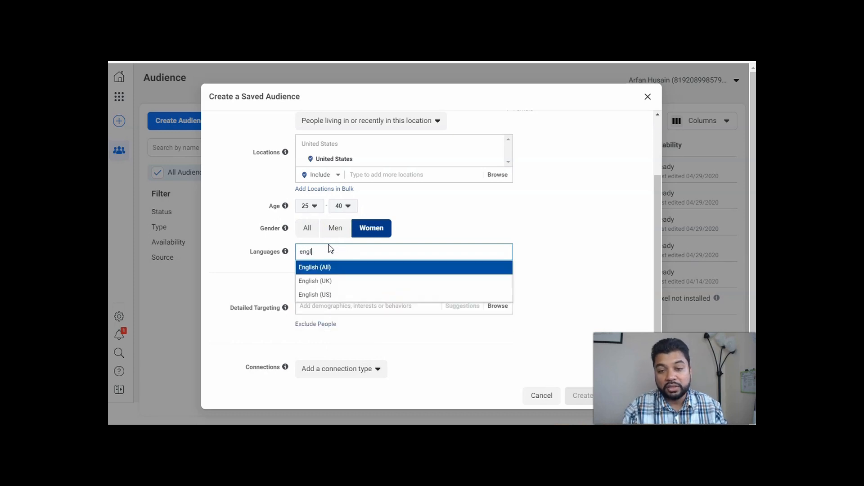
text(i)
click(319, 268)
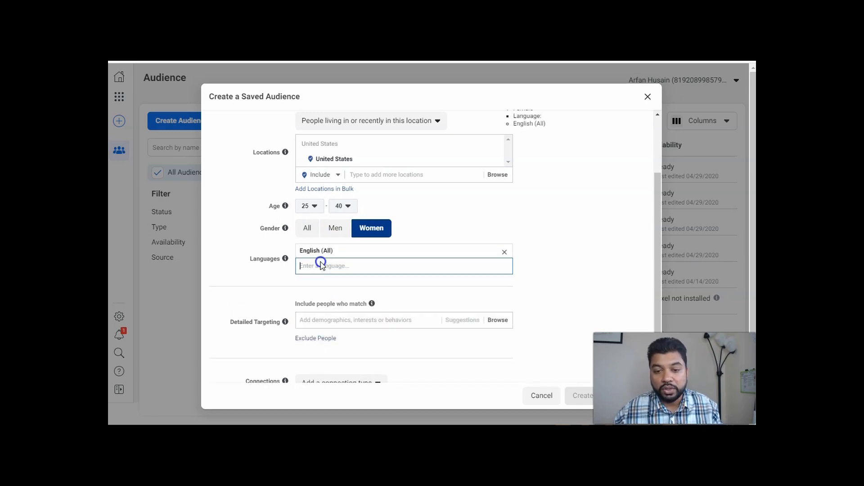
scroll(521, 225, up, 3)
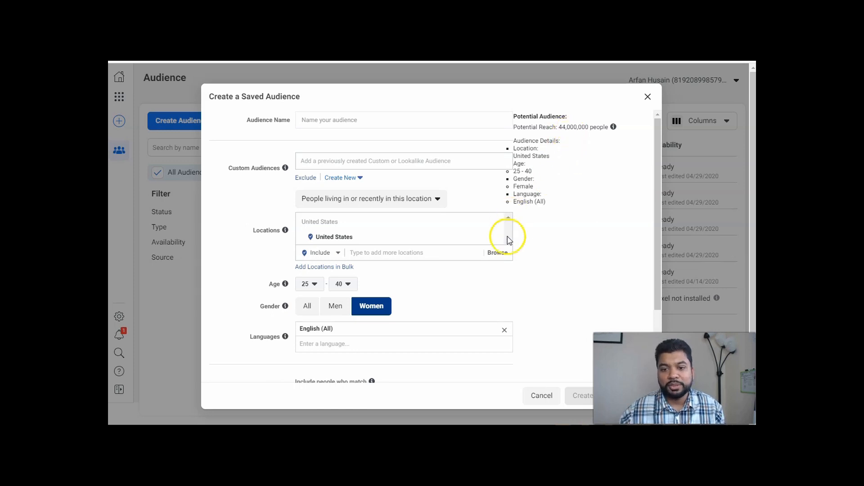
Try adding the employer Successful Stay At Home Moms to the audience's detailed targeting.
scroll(500, 256, down, 2)
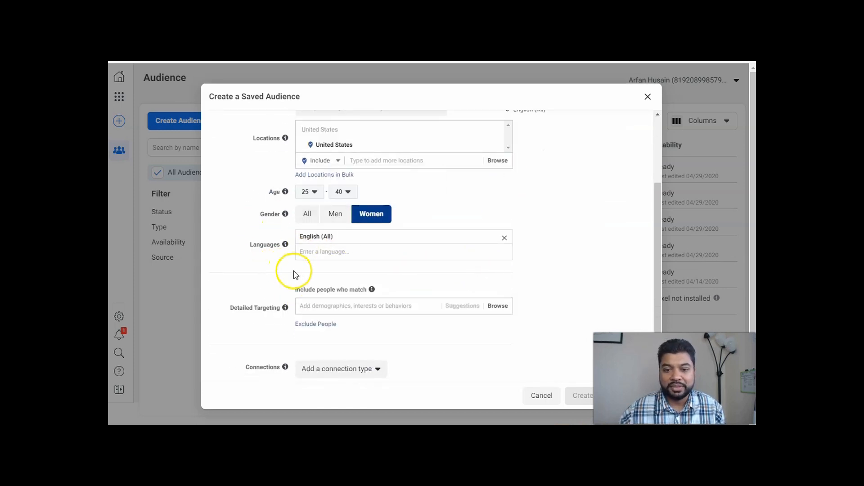
click(329, 300)
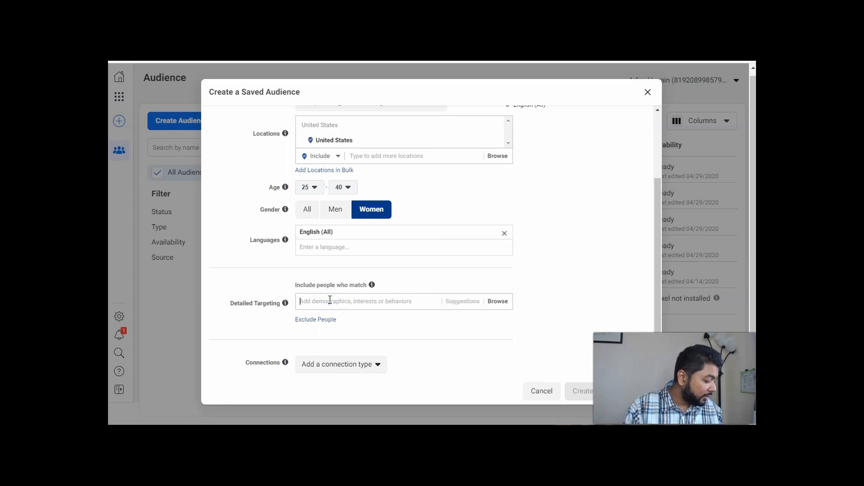
text(success)
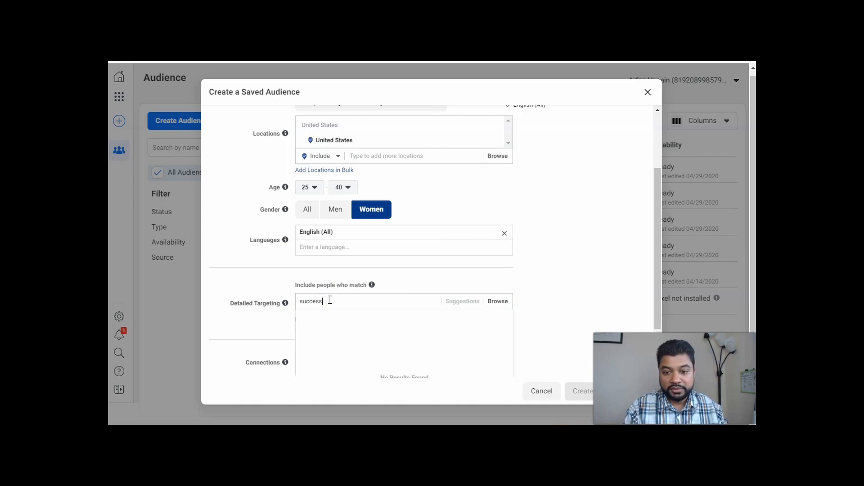
text(fuls)
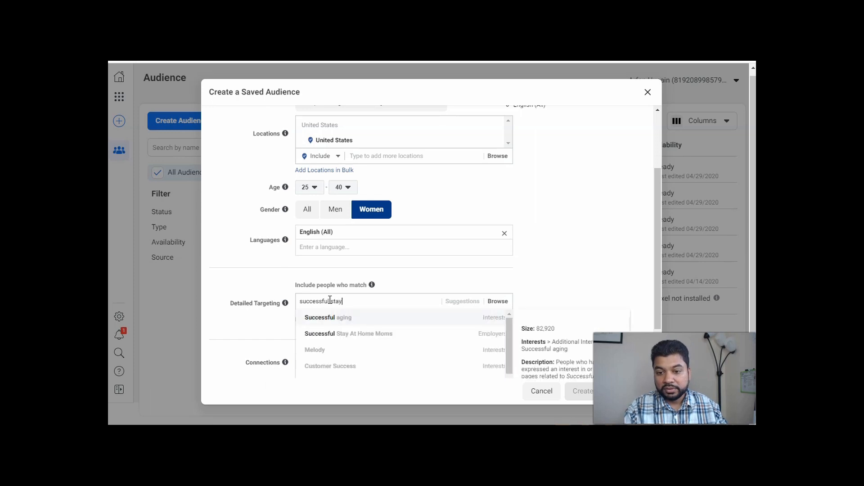
text(tay)
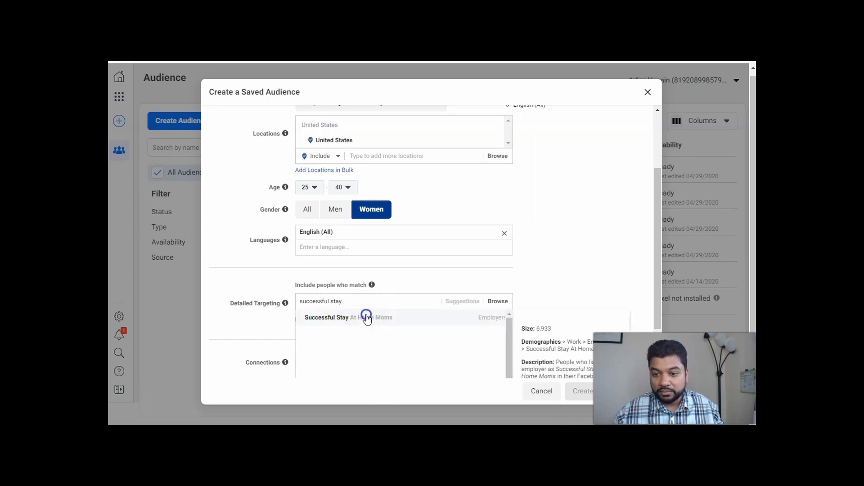
click(366, 318)
Check the potential reach and the segment's size, and remove Successful Stay At Home Moms from the detailed targeting.
scroll(529, 246, up, 3)
scroll(527, 246, down, 5)
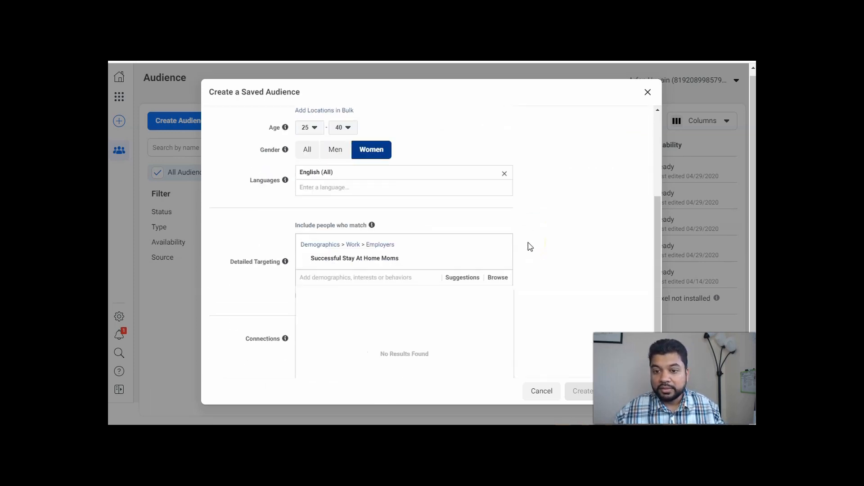
scroll(534, 260, up, 5)
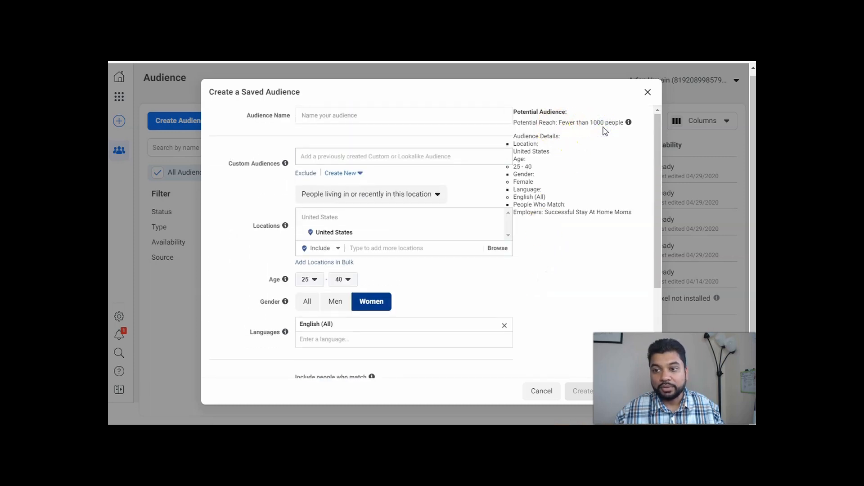
scroll(575, 212, down, 2)
scroll(592, 139, up, 2)
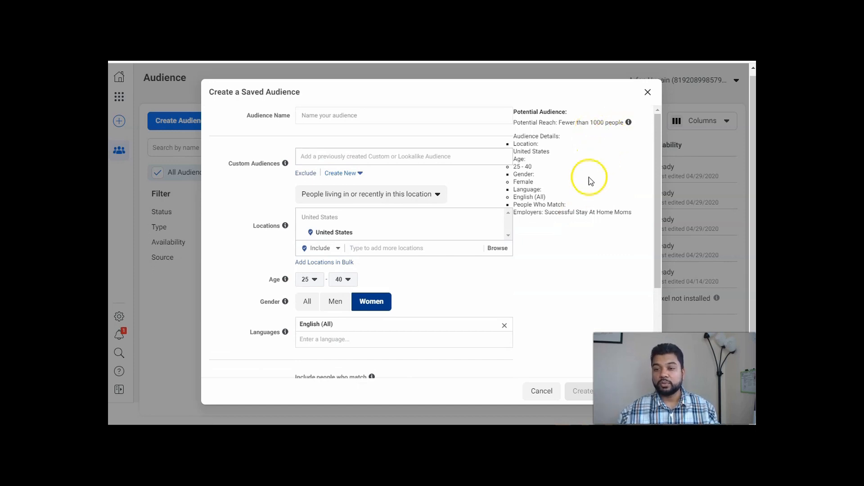
scroll(557, 212, down, 3)
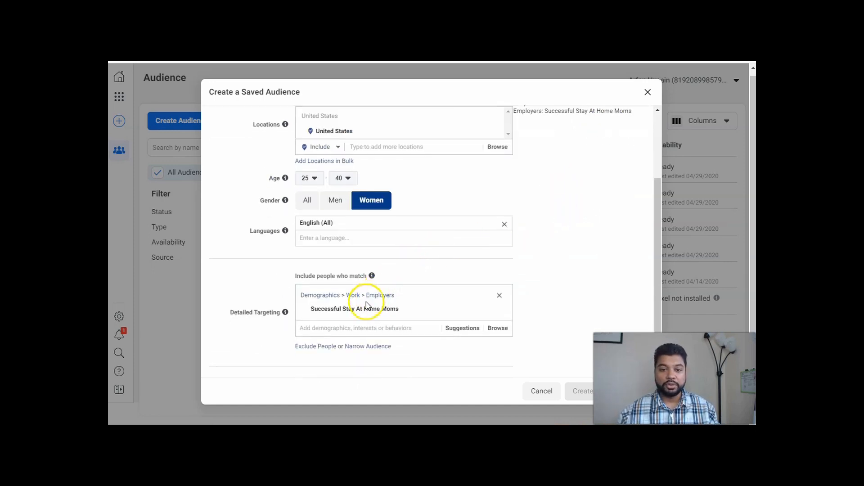
mouse_move(372, 311)
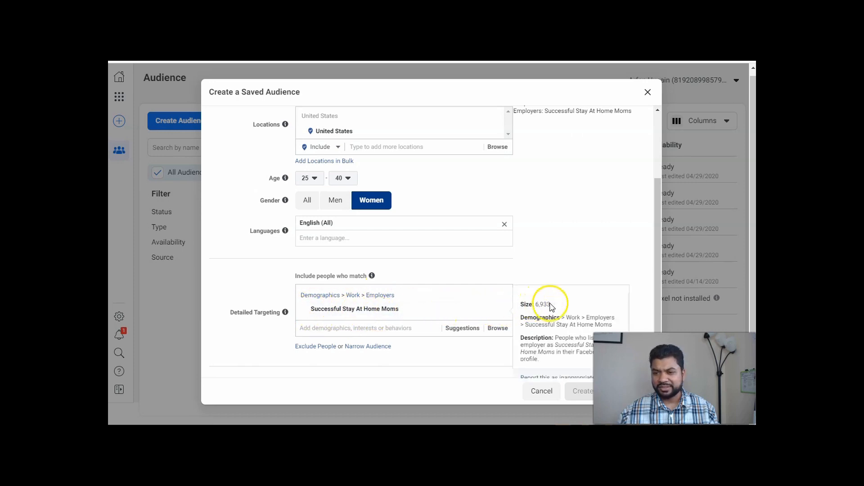
click(499, 309)
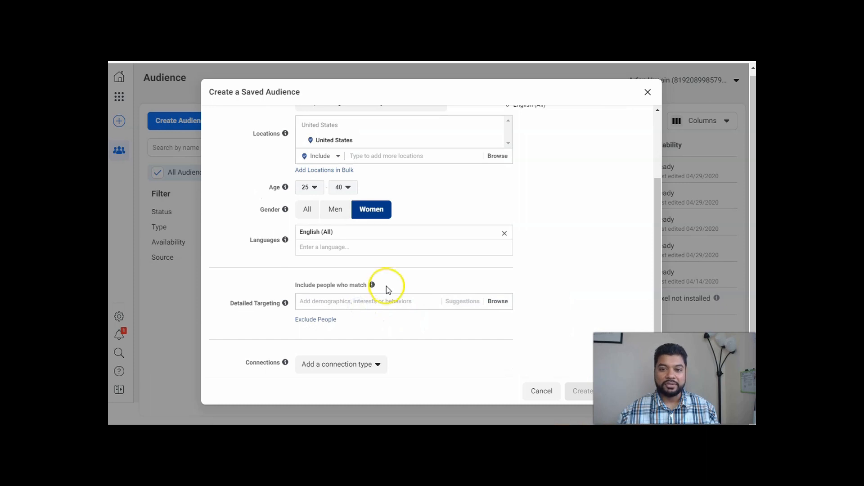
Search the detailed targeting for "mommy needs" and add the interest Mommy Needs Vodka.
click(379, 300)
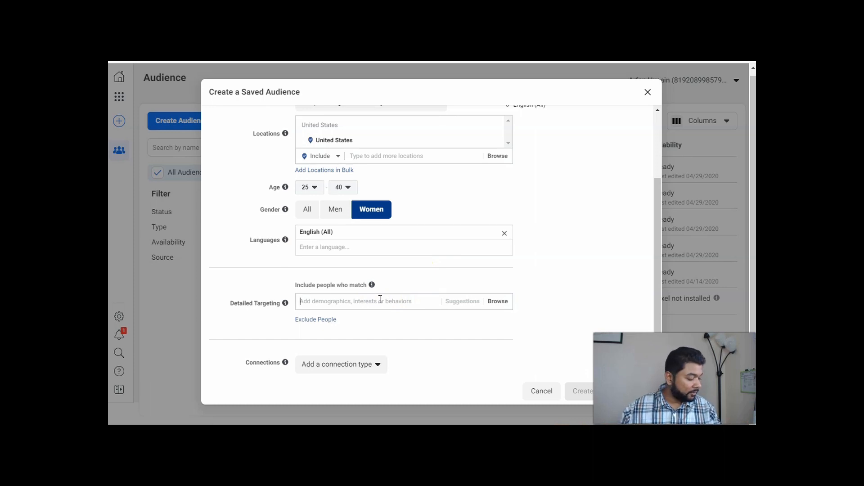
text(m)
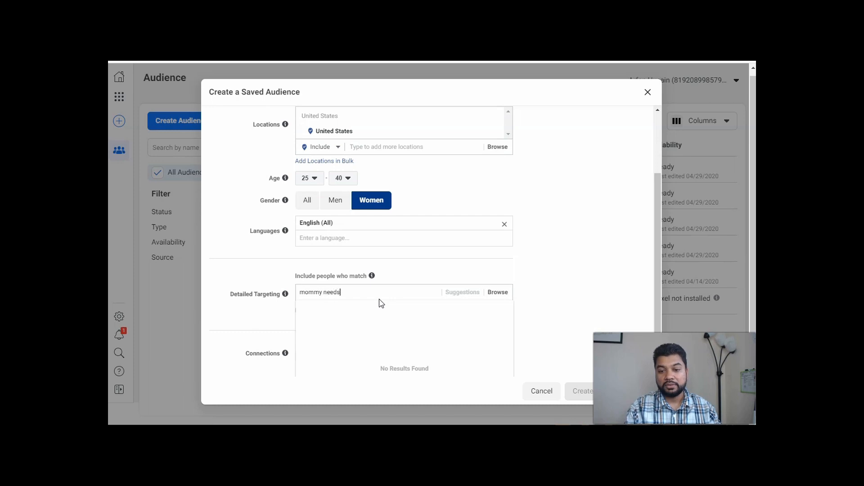
text(ommy needs)
click(341, 309)
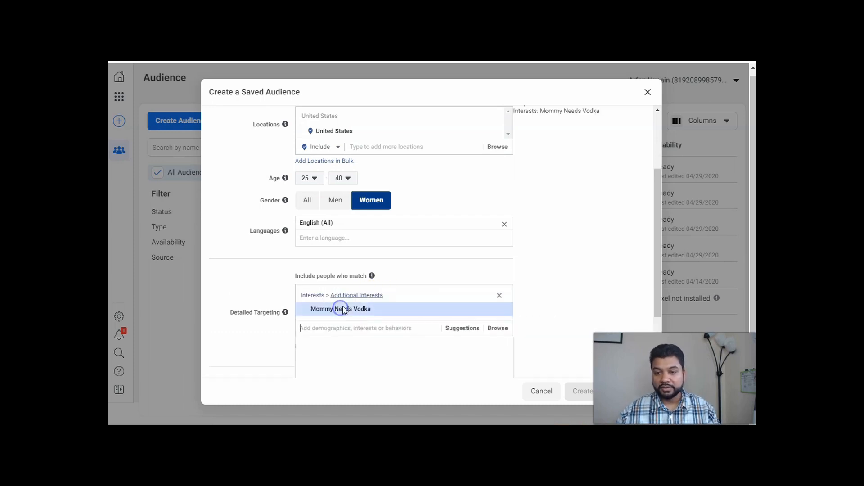
click(519, 256)
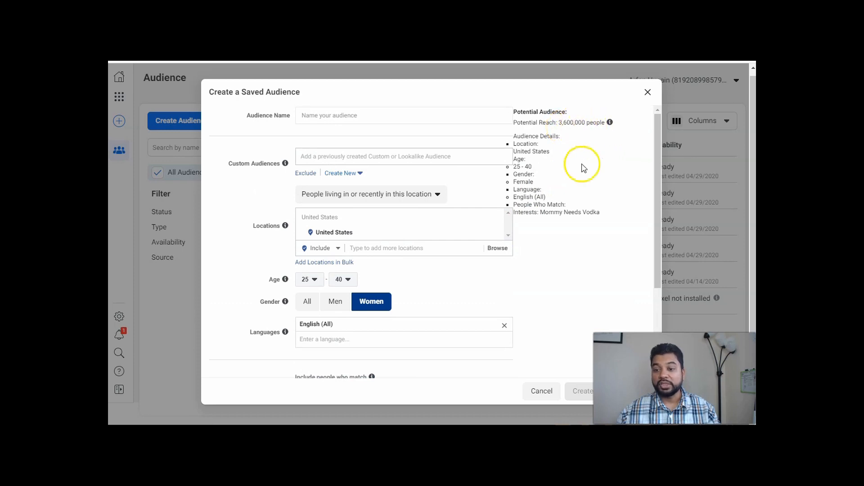
Examine the audience's potential reach and summary details alongside its demographic and detailed targeting settings.
scroll(579, 228, down, 3)
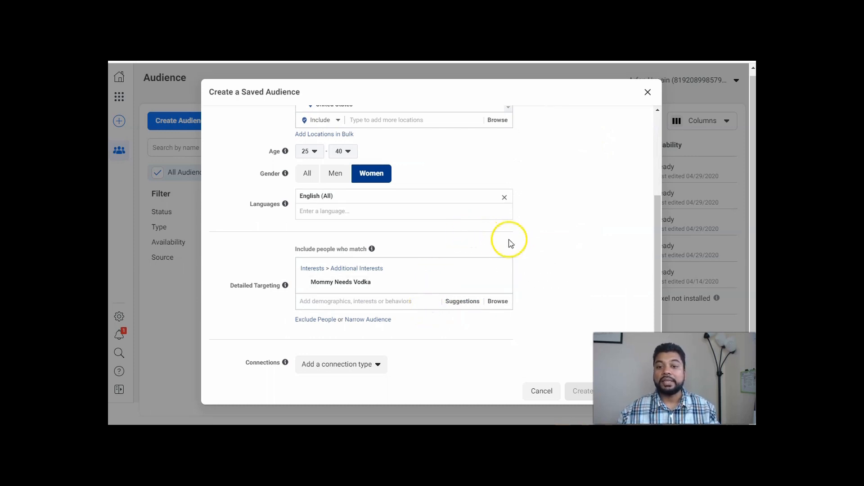
mouse_move(362, 289)
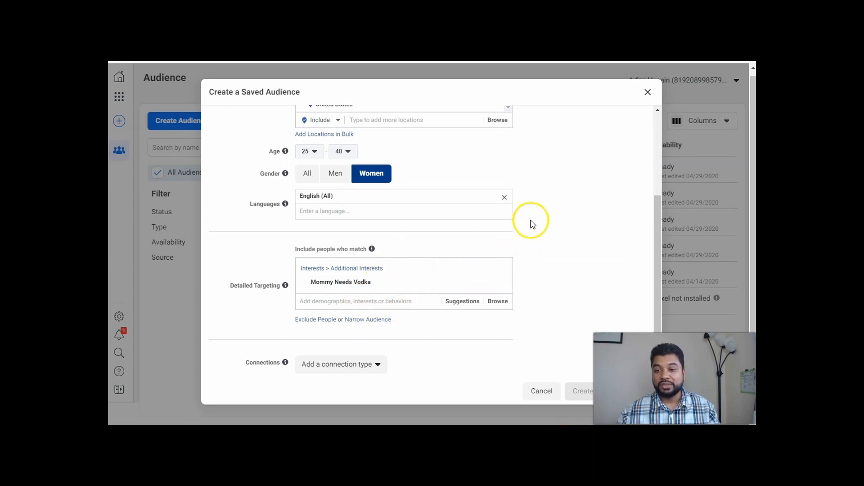
scroll(536, 221, up, 3)
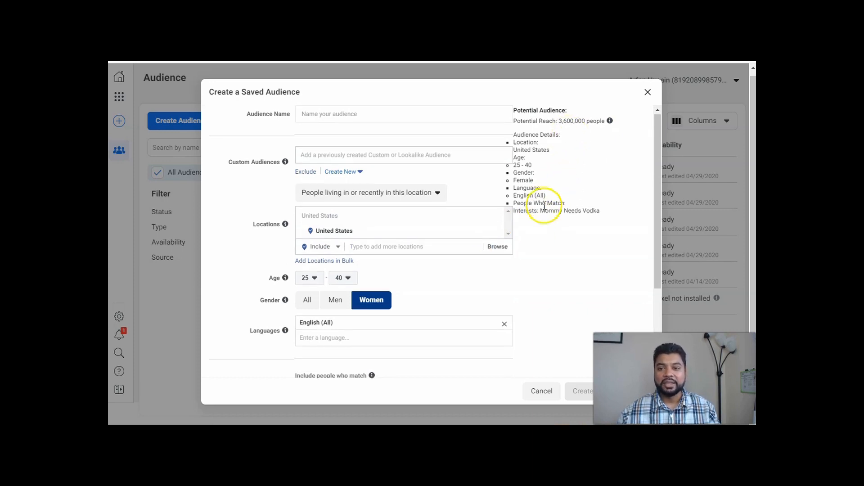
scroll(546, 205, down, 3)
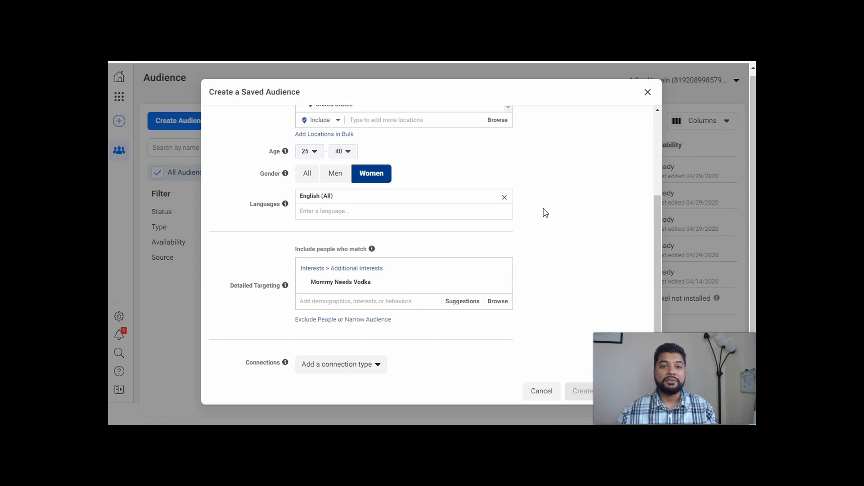
click(542, 206)
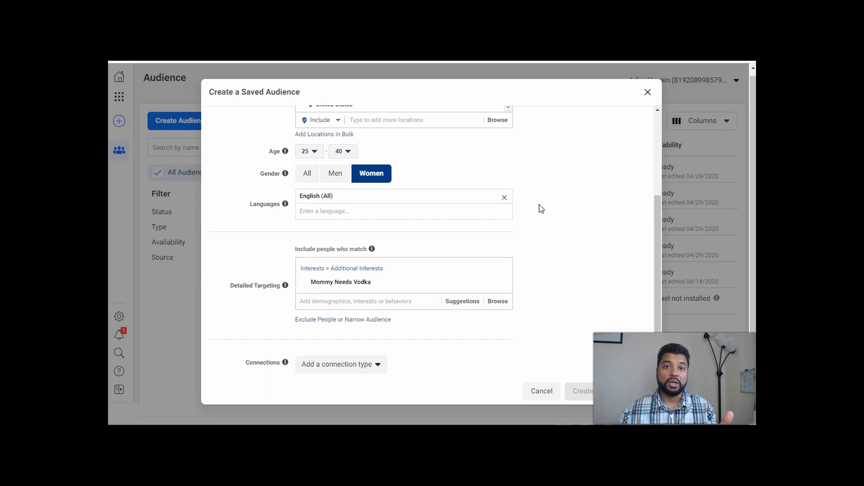
scroll(542, 209, up, 3)
click(571, 136)
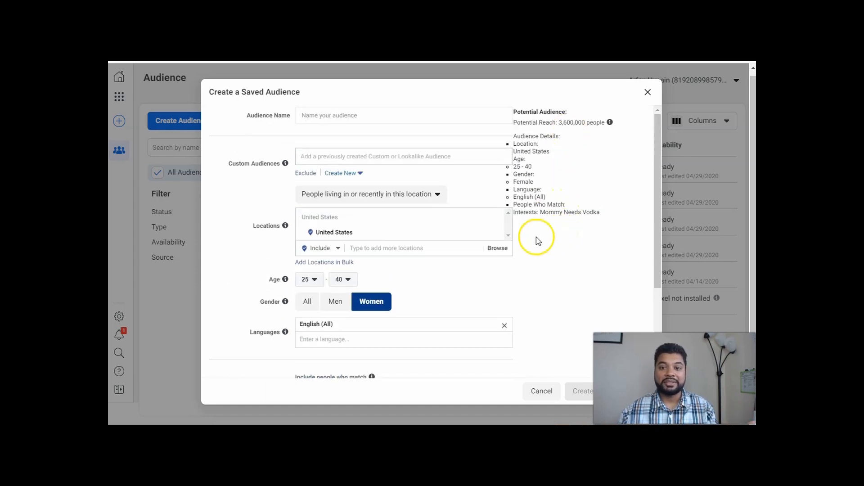
click(384, 156)
scroll(509, 230, down, 2)
scroll(508, 229, down, 2)
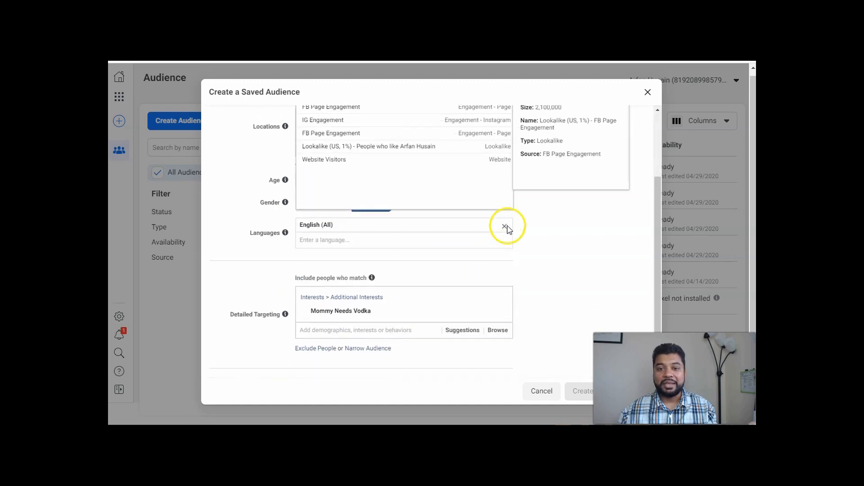
scroll(508, 229, up, 3)
Name the saved audience "Mommy Needs Vodka | 25-40 | USA".
click(355, 116)
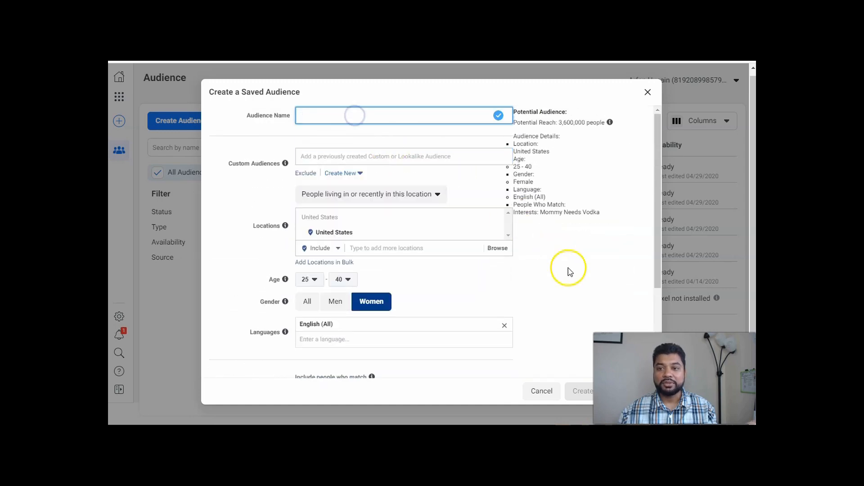
scroll(524, 264, down, 4)
scroll(524, 264, up, 4)
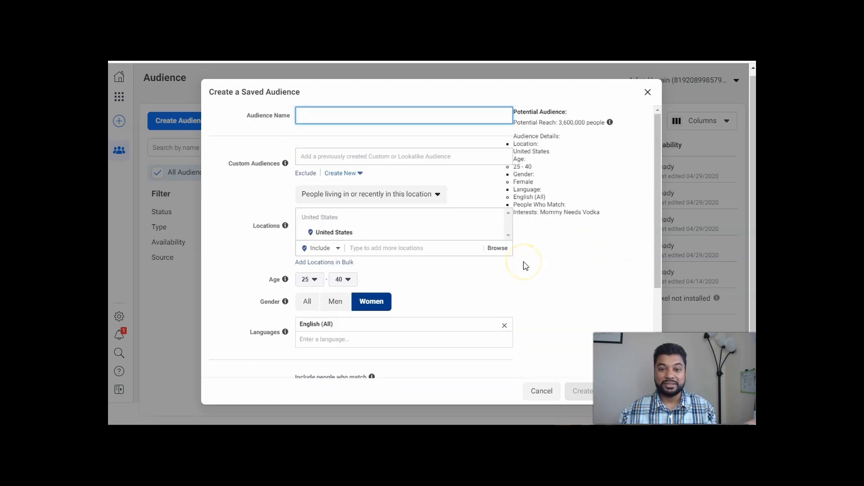
text(Momm)
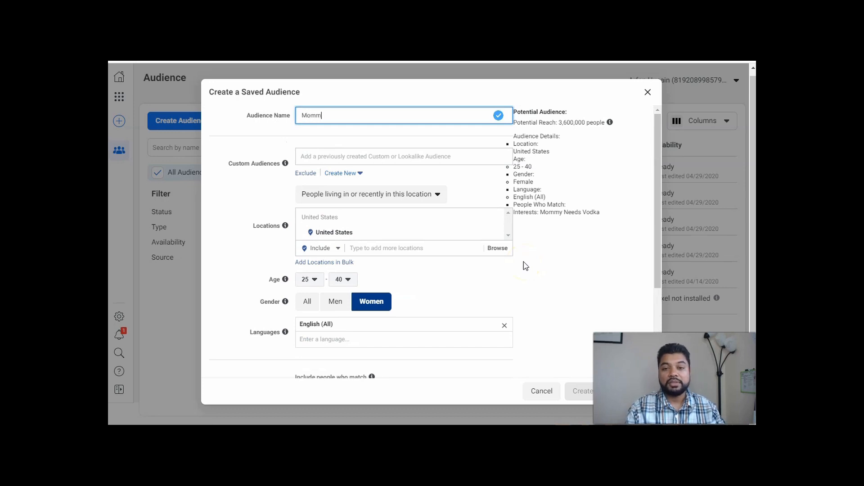
text(y Needs Voka)
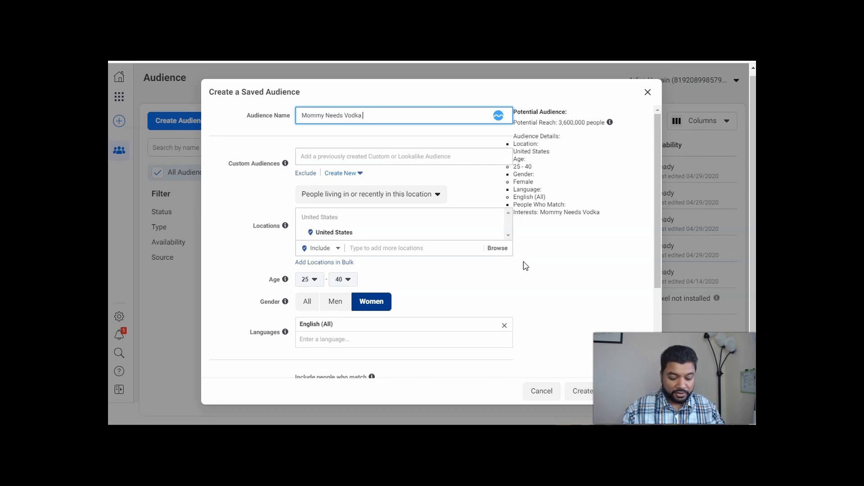
text(| 25-40)
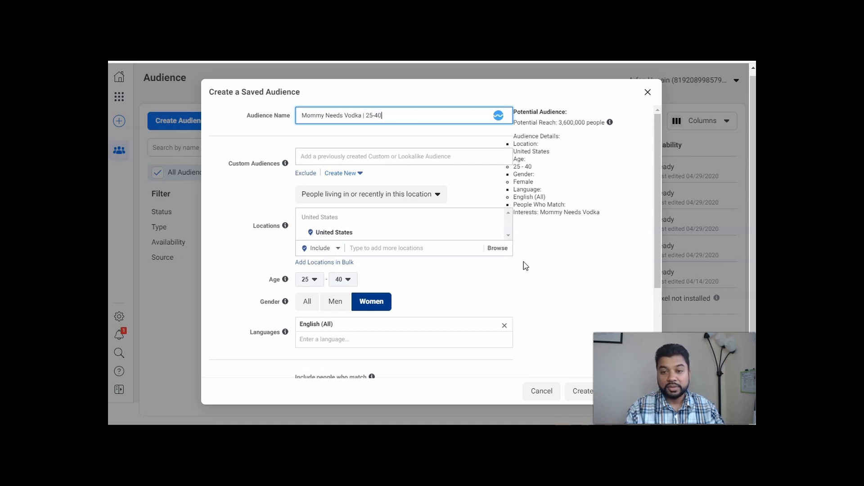
text( | USA)
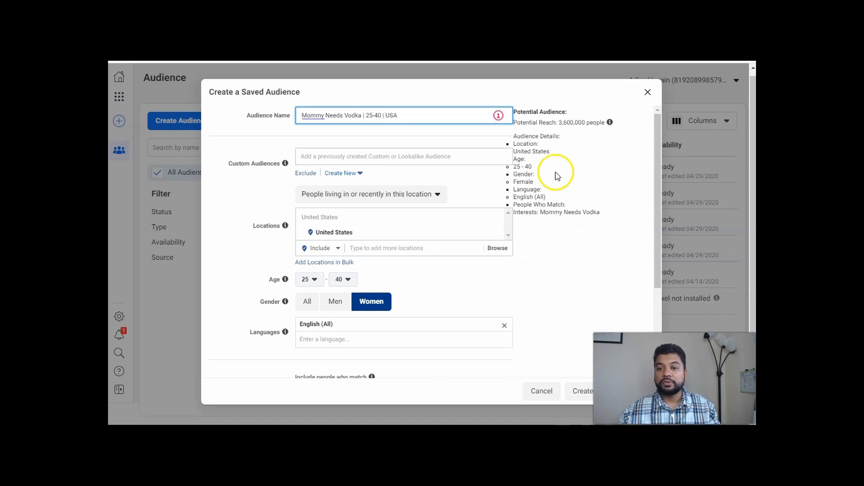
scroll(551, 172, down, 3)
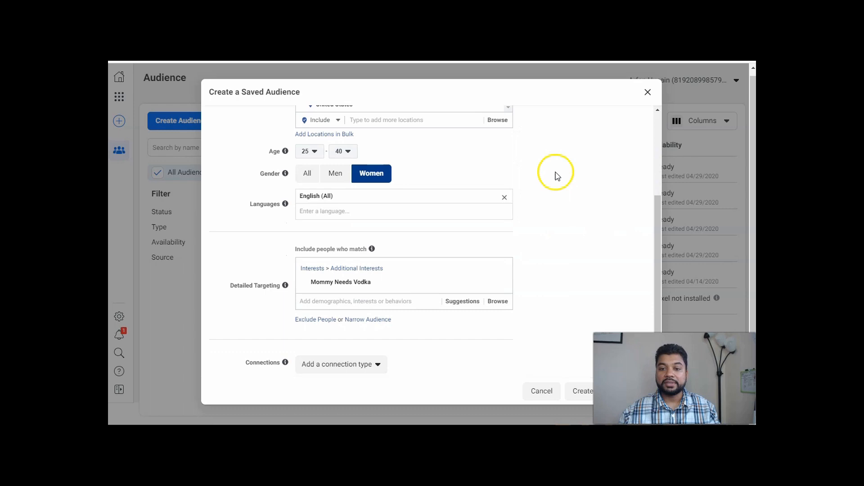
Add the country Canada to the saved audience's included locations alongside the United States.
scroll(377, 223, up, 2)
click(376, 223)
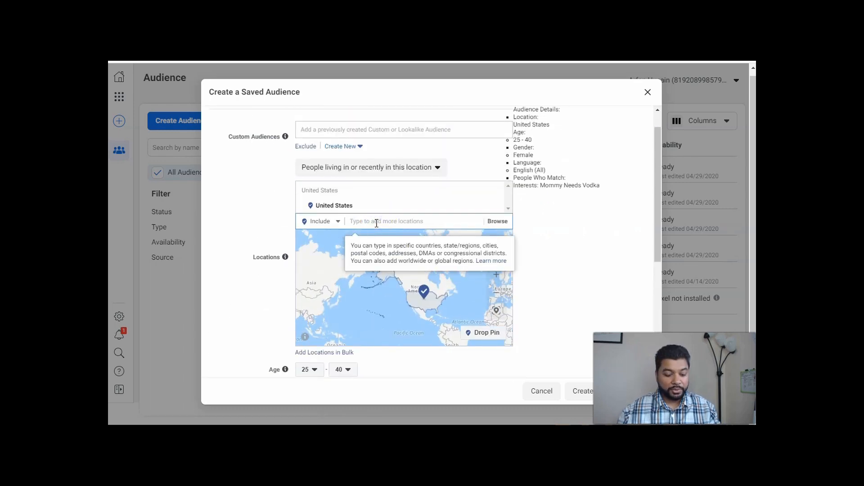
text(cand)
text(da)
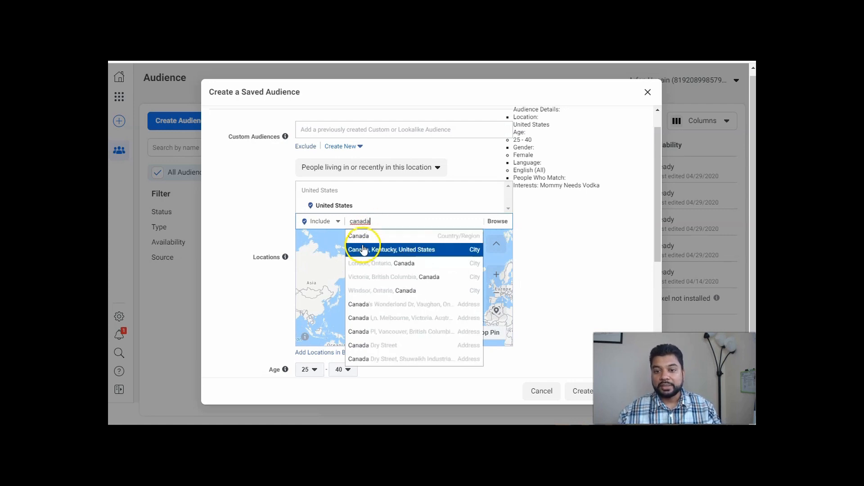
click(364, 237)
Extend the audience name to "Mommy Needs Vodka | 25-40 | USA/CA" and create the saved audience.
scroll(581, 260, up, 1)
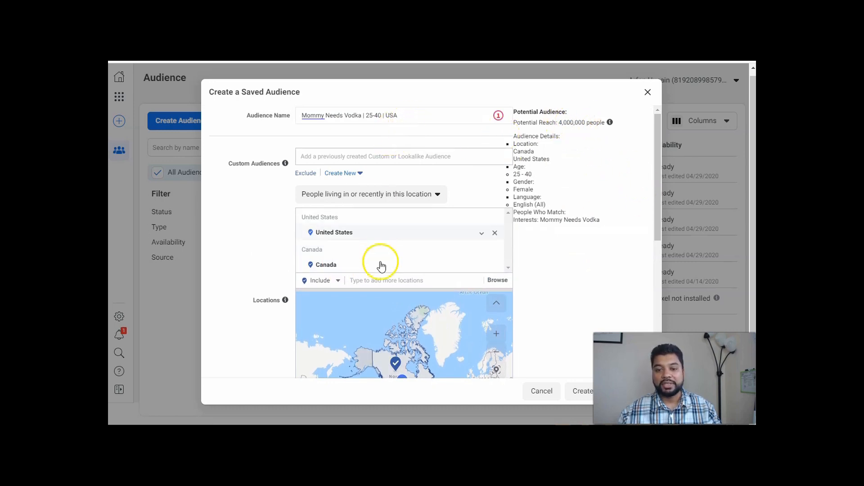
click(410, 115)
text(/CA)
click(558, 265)
scroll(560, 268, down, 5)
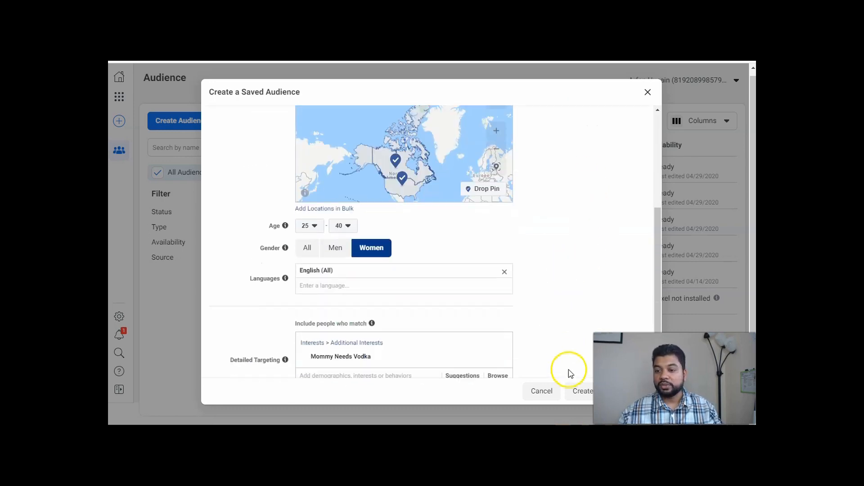
click(580, 391)
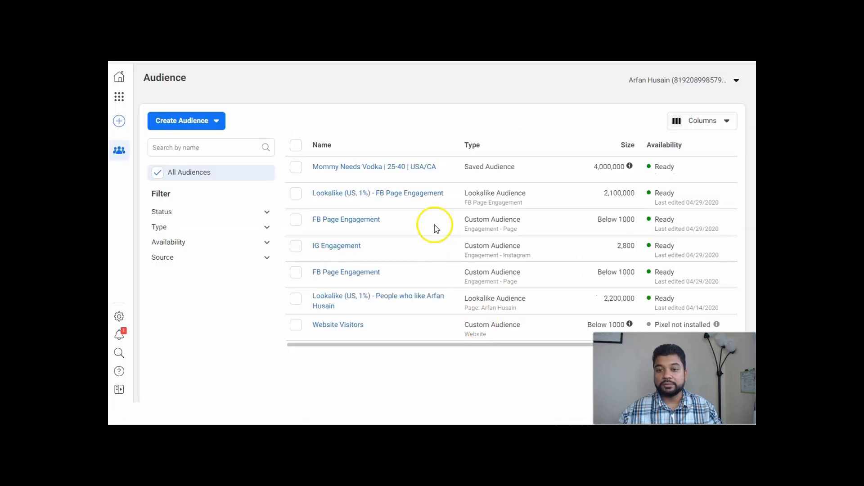
mouse_move(317, 161)
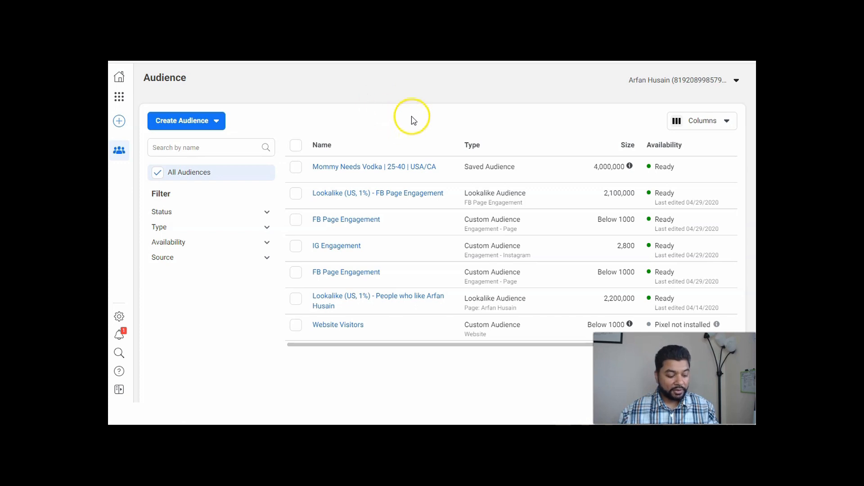
Switch to a new incognito browser window and search Google for "brene brown".
key(ctrl+shift+n)
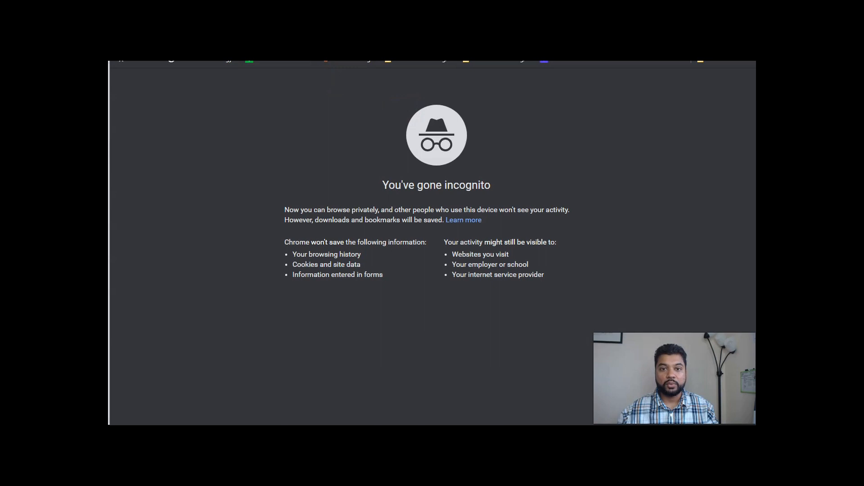
text(brene)
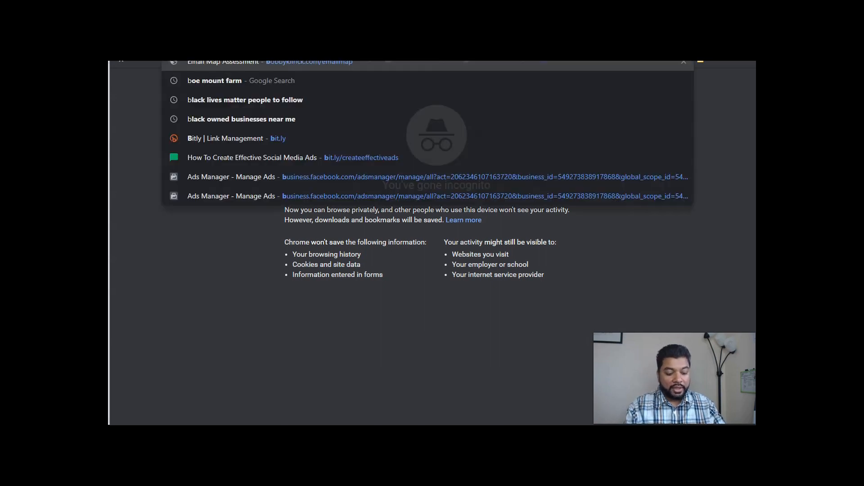
text( brown)
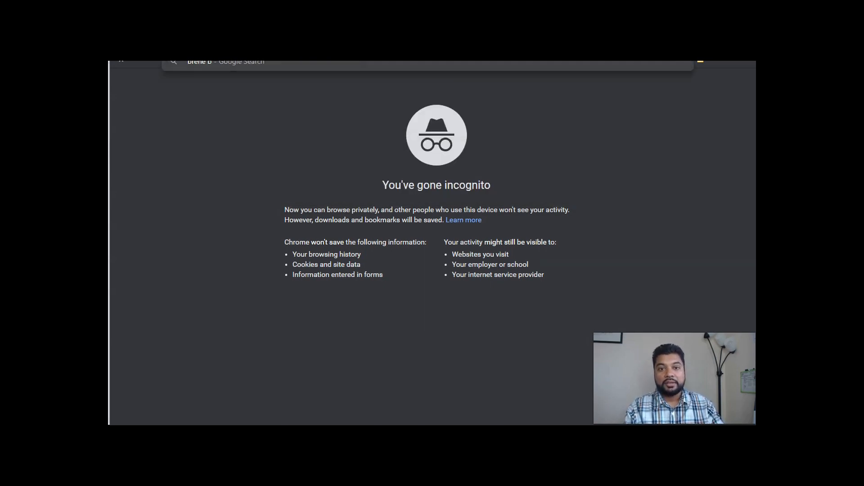
key(Return)
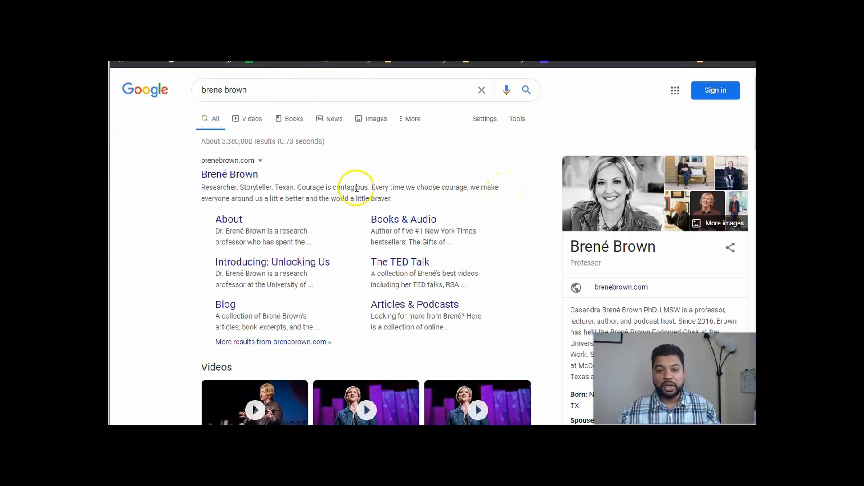
Look over Brené Brown's books and profiles in the search results and open the full list of people also searched for.
scroll(503, 192, down, 7)
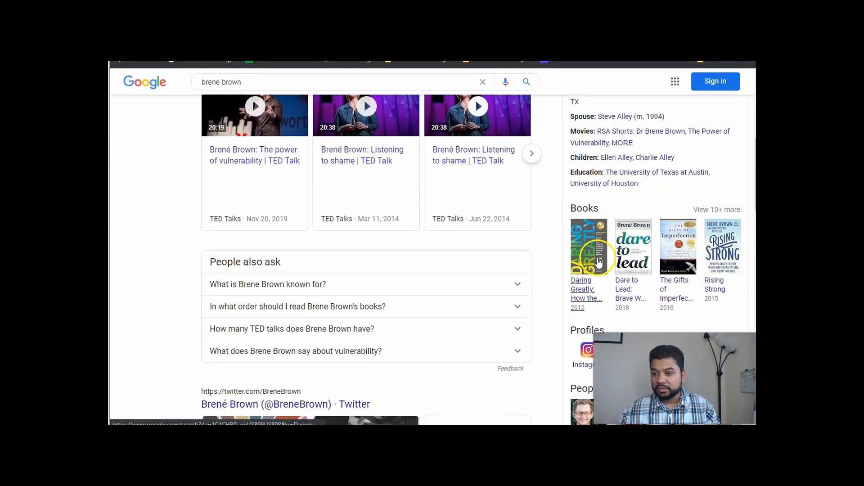
click(587, 241)
scroll(587, 240, down, 4)
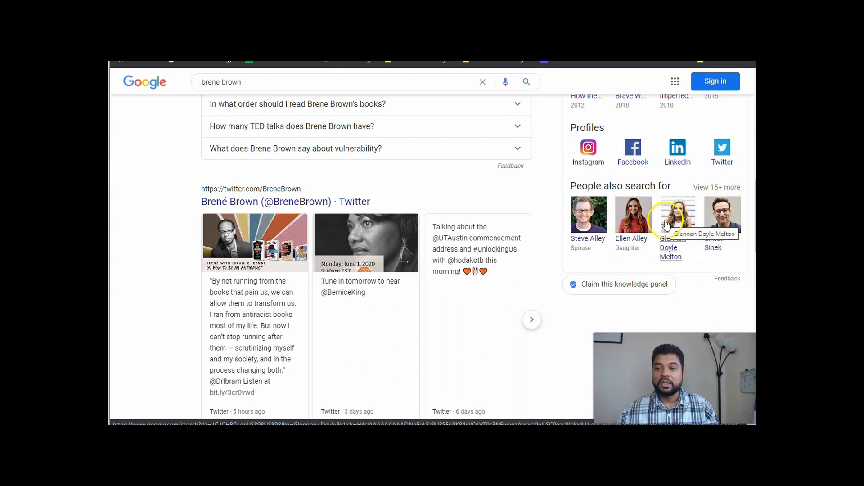
click(727, 187)
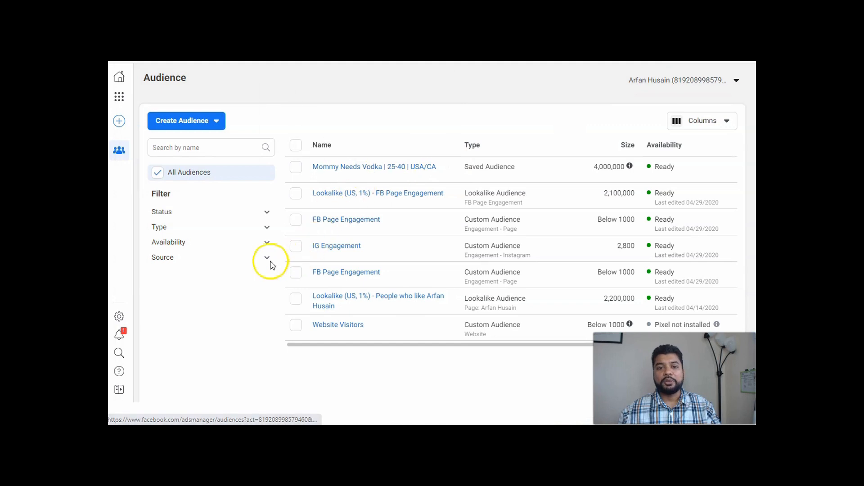
Go back to Facebook's Ads Manager, open Audience Insights from there, and choose Everyone on Facebook as the starting audience.
click(119, 97)
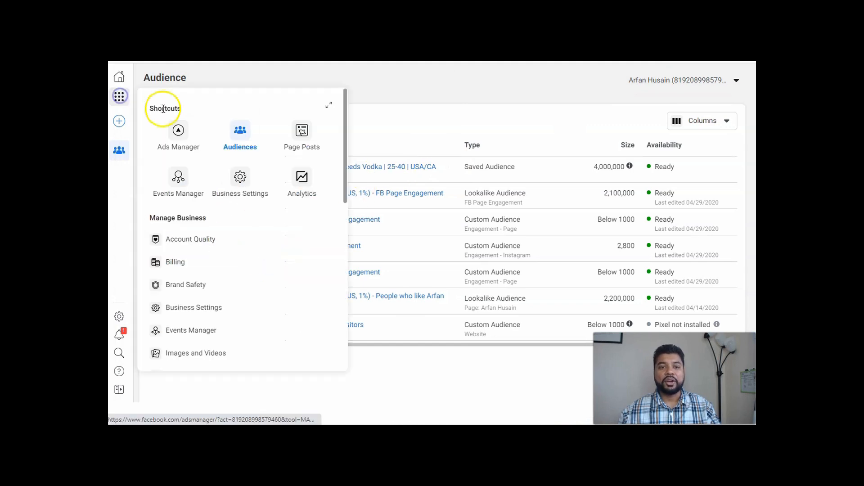
click(179, 132)
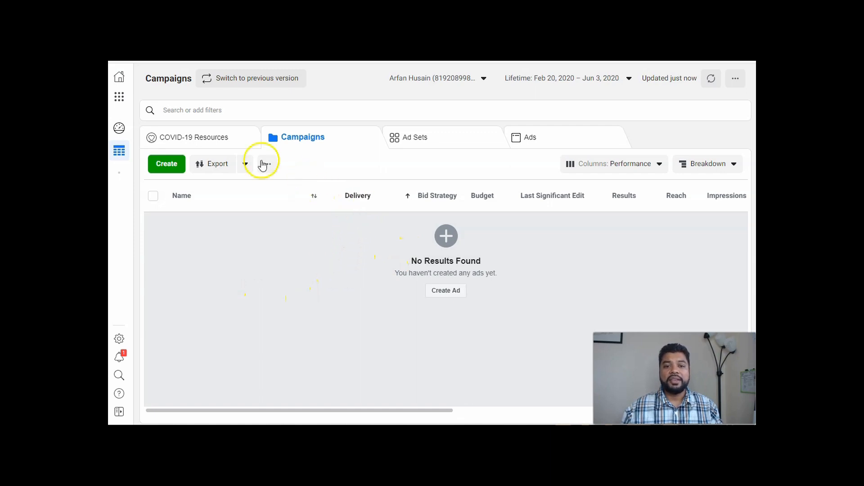
mouse_move(131, 108)
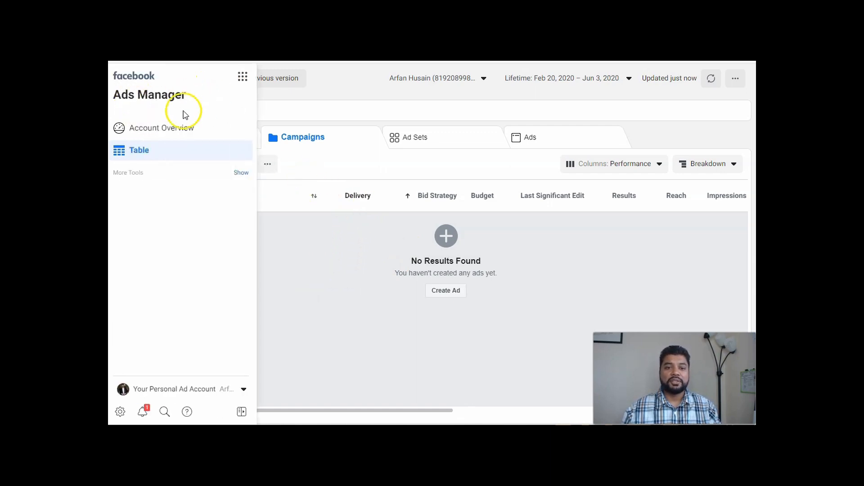
click(242, 77)
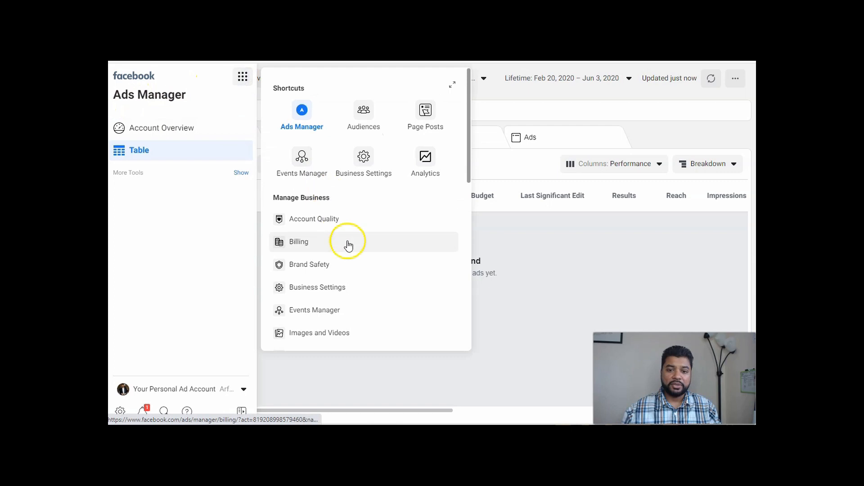
scroll(347, 245, down, 6)
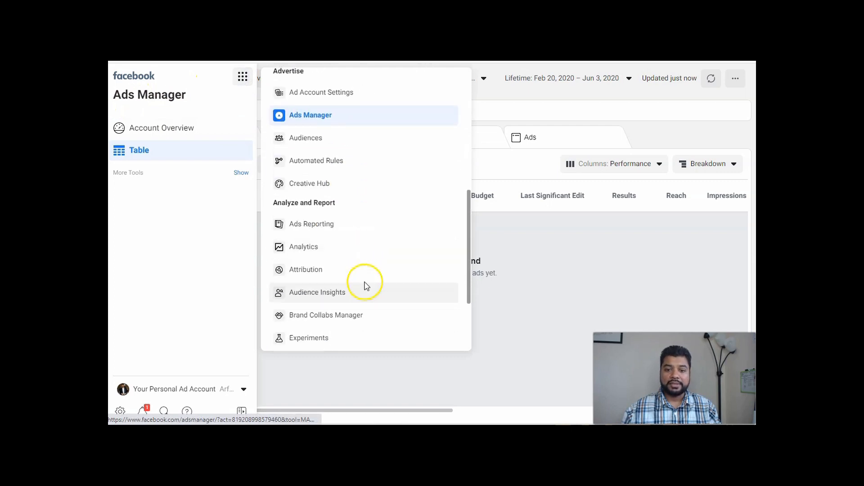
click(315, 295)
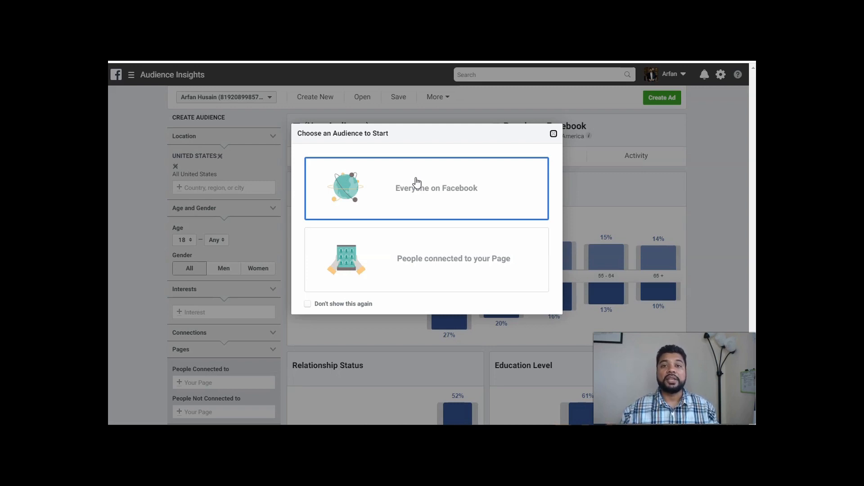
click(405, 193)
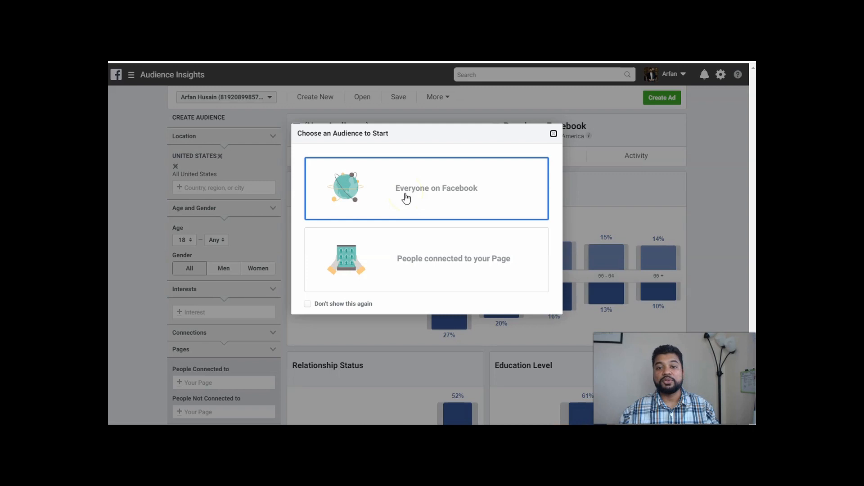
click(430, 187)
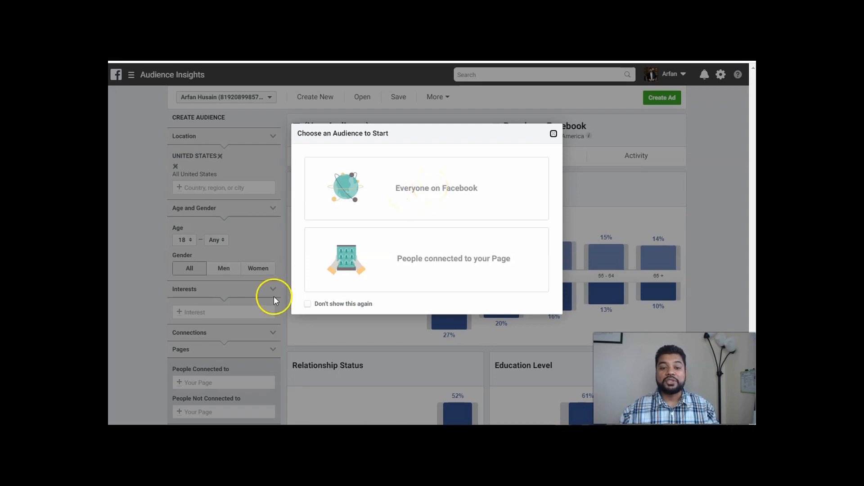